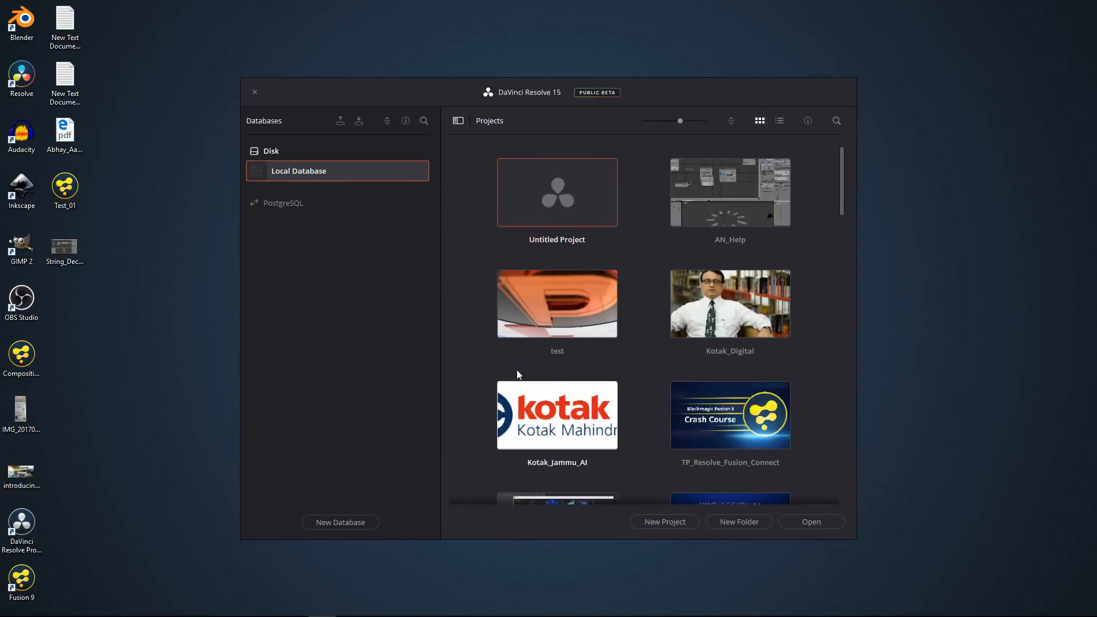
# Open a new untitled project, switch to the Fusion page and hide the Spline editor.
pyautogui.doubleClick(560, 192)
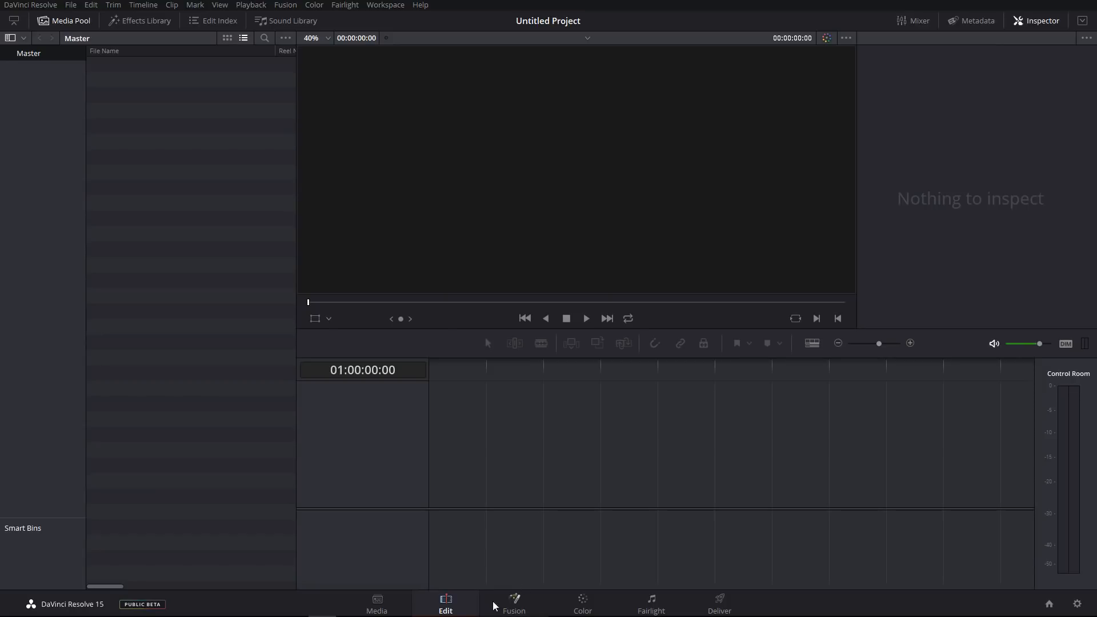
pyautogui.click(521, 609)
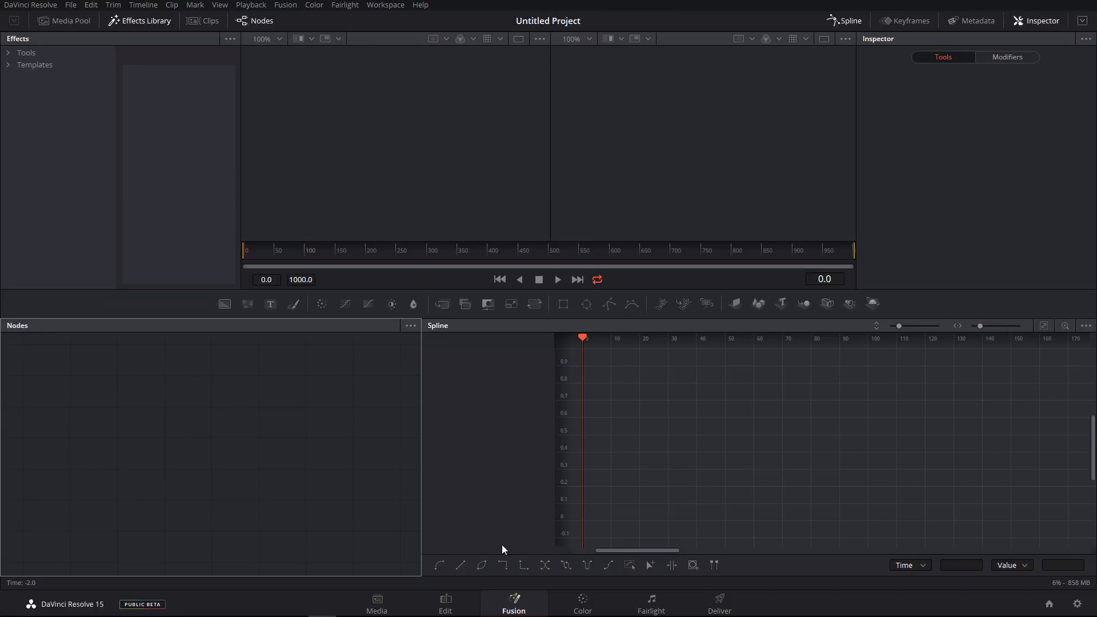
pyautogui.click(375, 609)
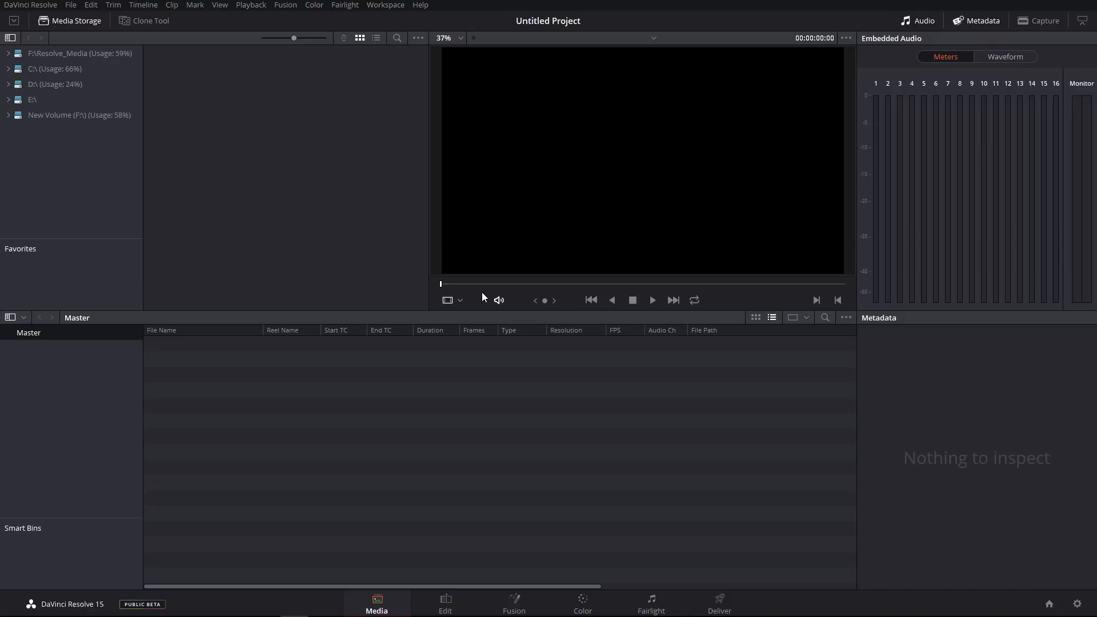
pyautogui.click(514, 603)
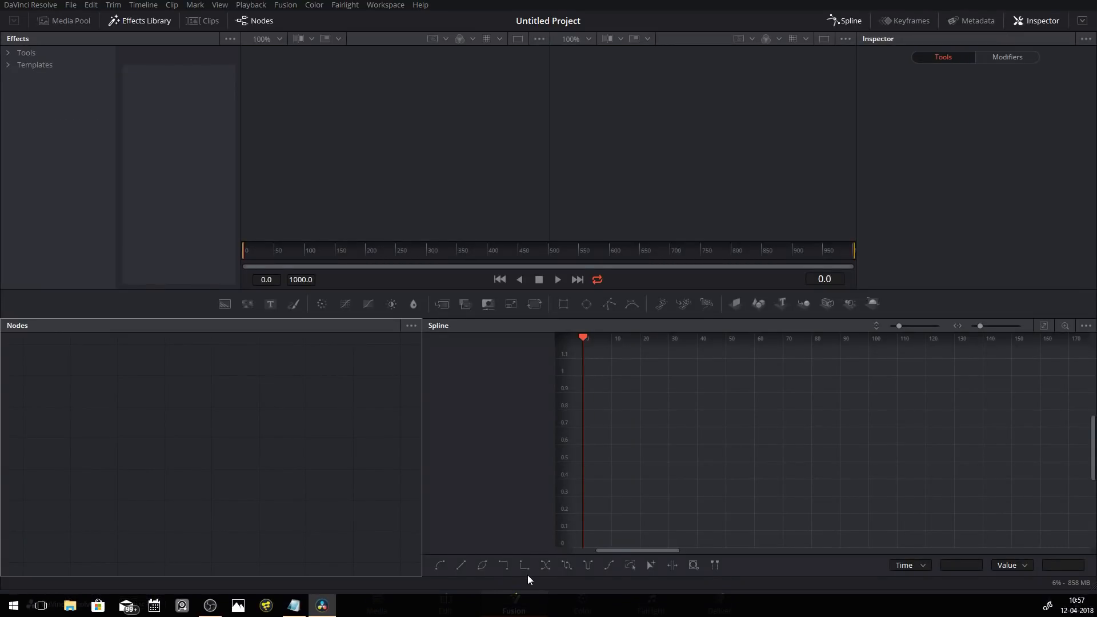
pyautogui.click(847, 21)
pyautogui.rightClick(396, 468)
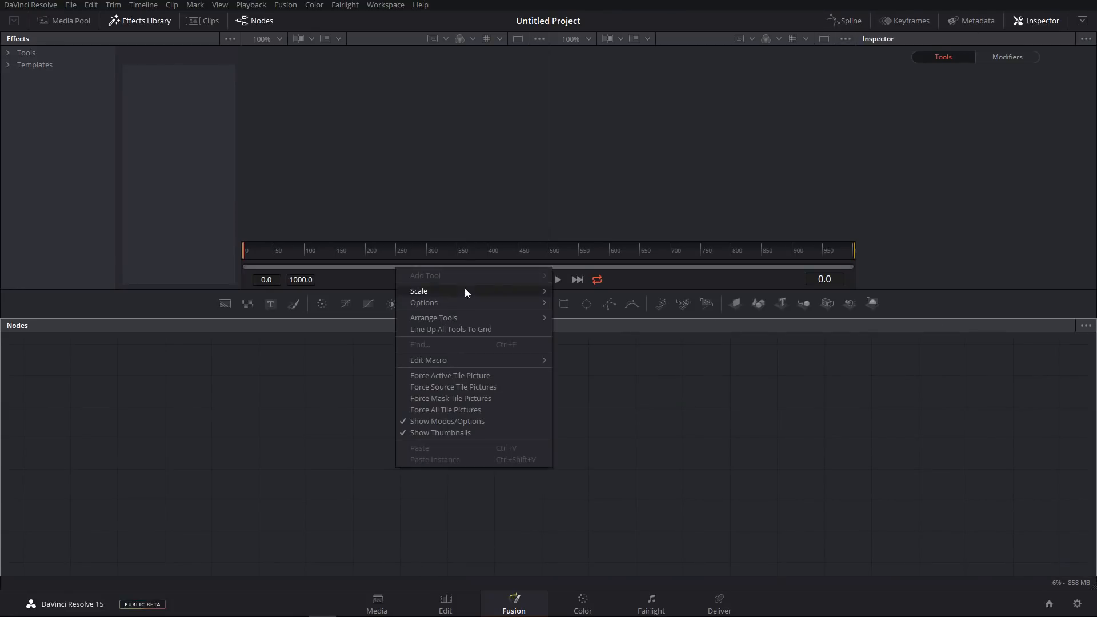
pyautogui.click(324, 415)
pyautogui.click(71, 5)
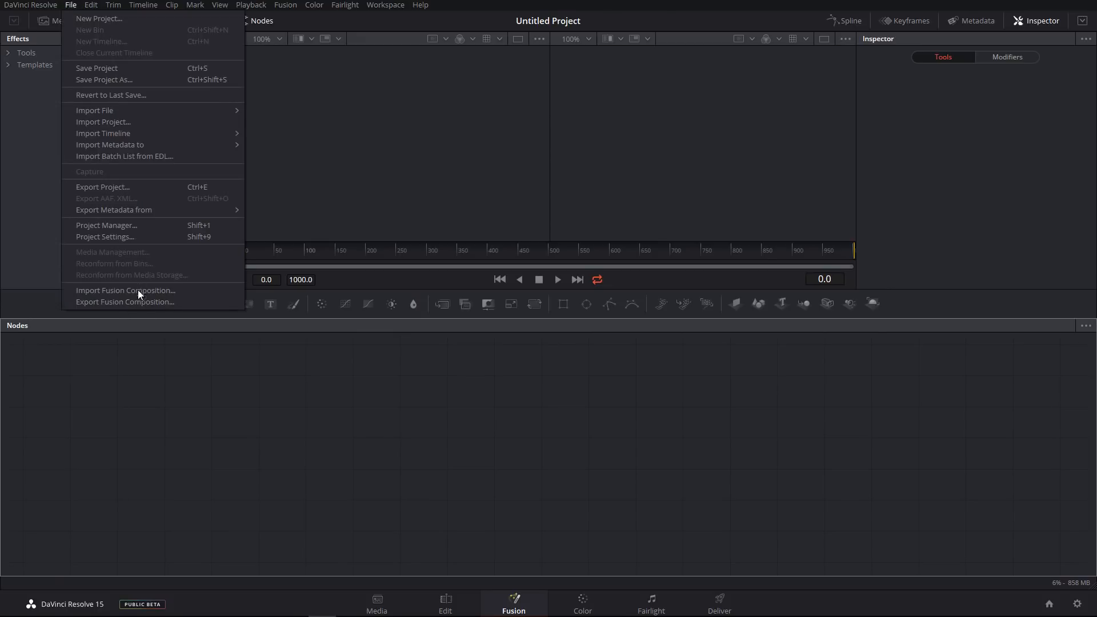
pyautogui.click(501, 447)
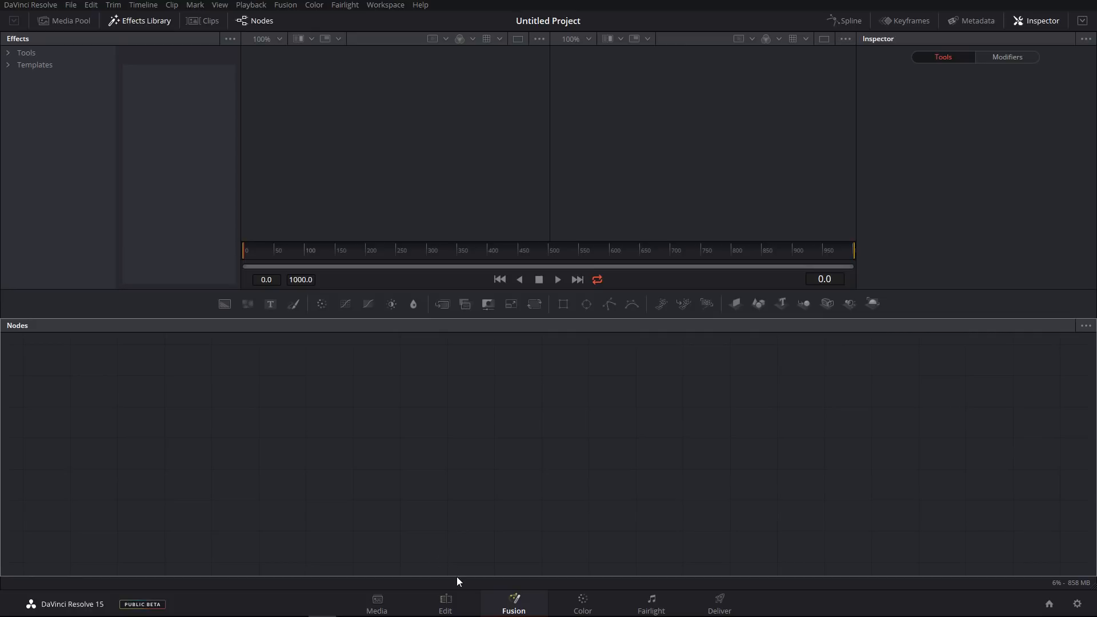
# On the Edit page, import Whatever.mp4 from New Volume (F:) into the media pool and change the project frame rate to match.
pyautogui.click(445, 600)
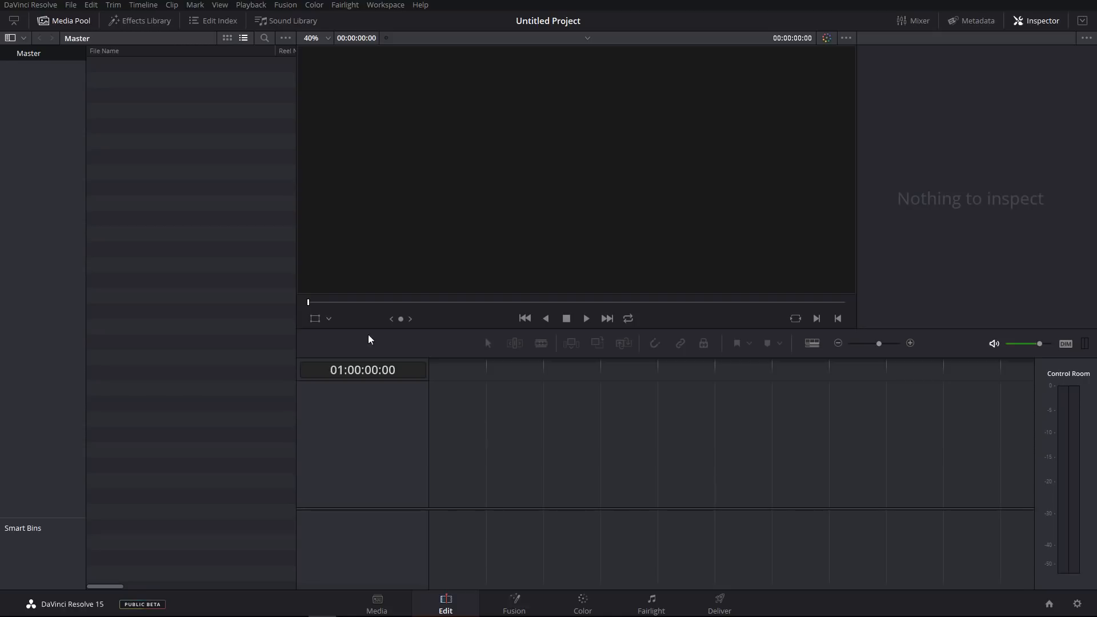
pyautogui.rightClick(180, 123)
pyautogui.click(220, 223)
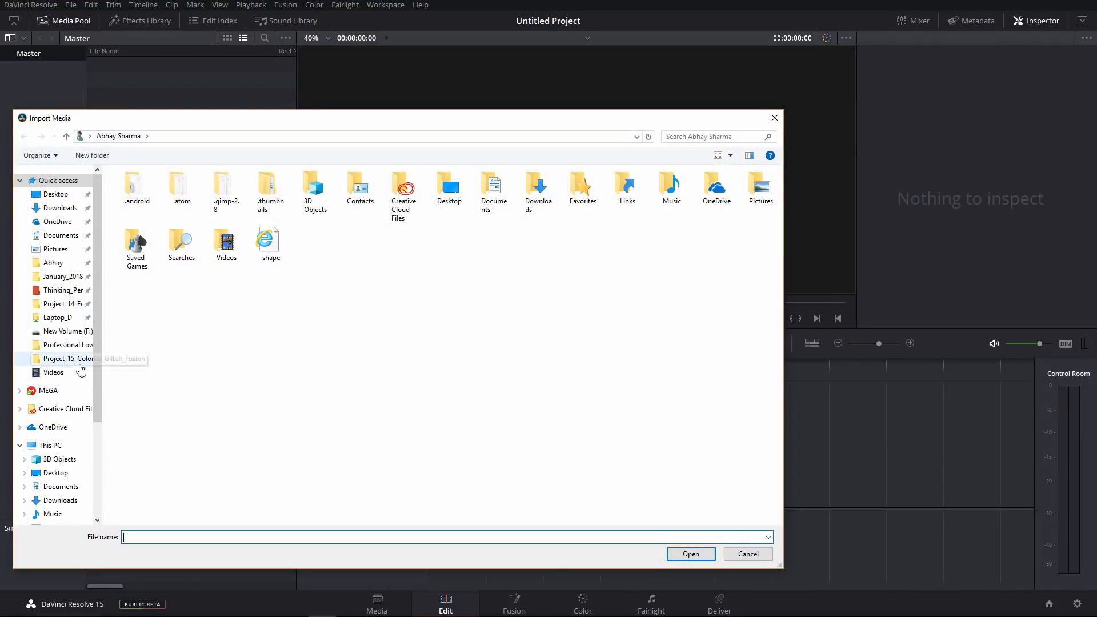
pyautogui.scroll(-3, 77, 474)
pyautogui.click(63, 464)
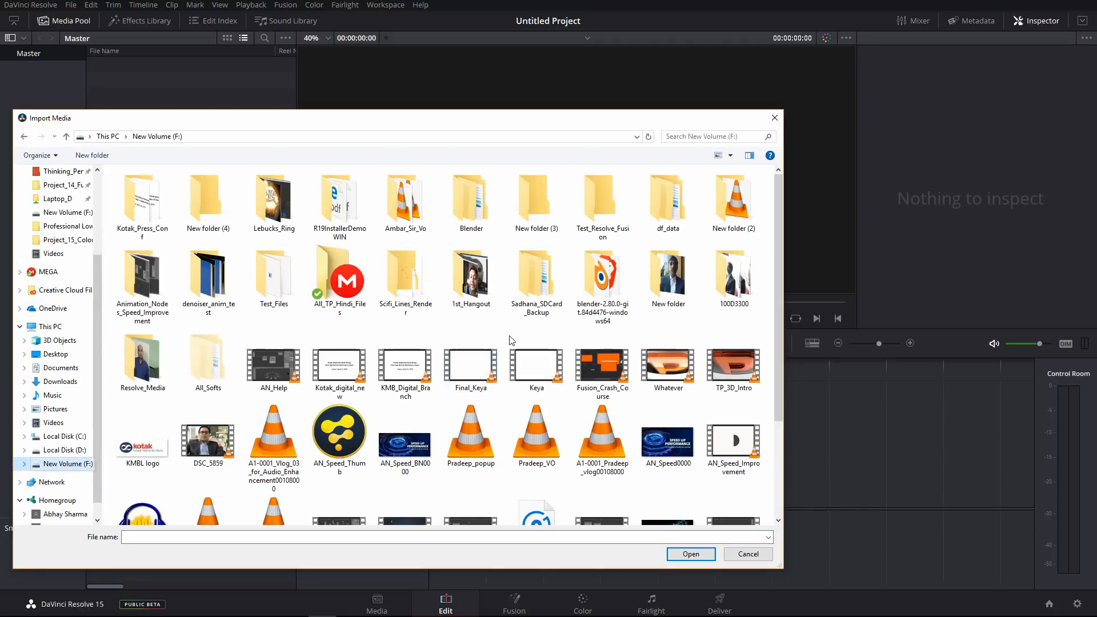
pyautogui.doubleClick(667, 360)
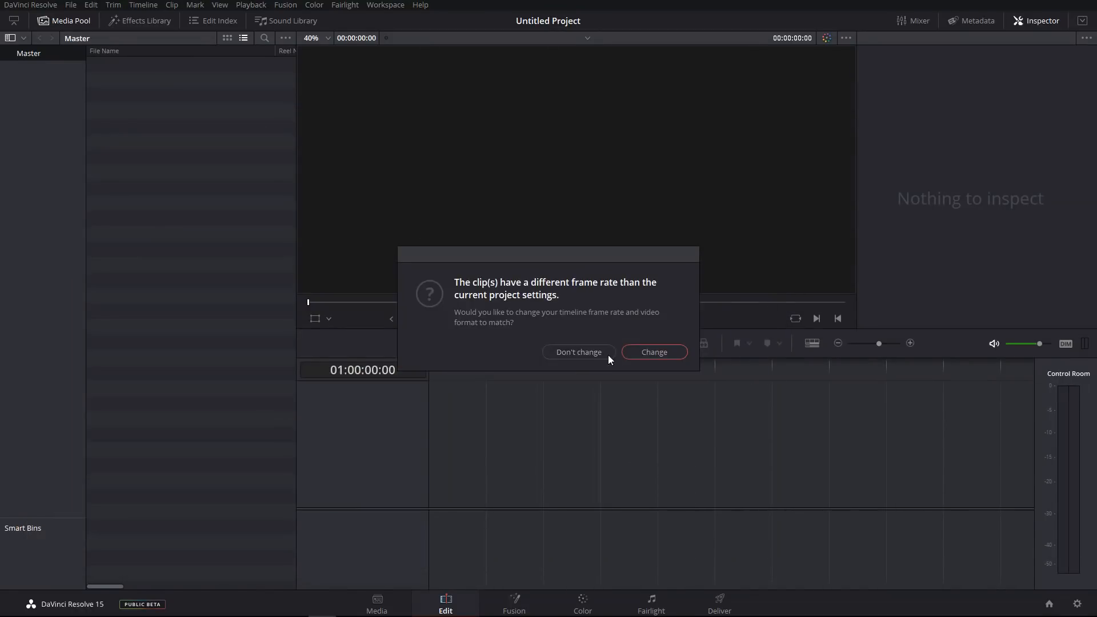
pyautogui.click(655, 353)
# Place Whatever.mp4 on the timeline and move the playhead into the clip.
pyautogui.moveTo(110, 70); pyautogui.dragTo(427, 414)
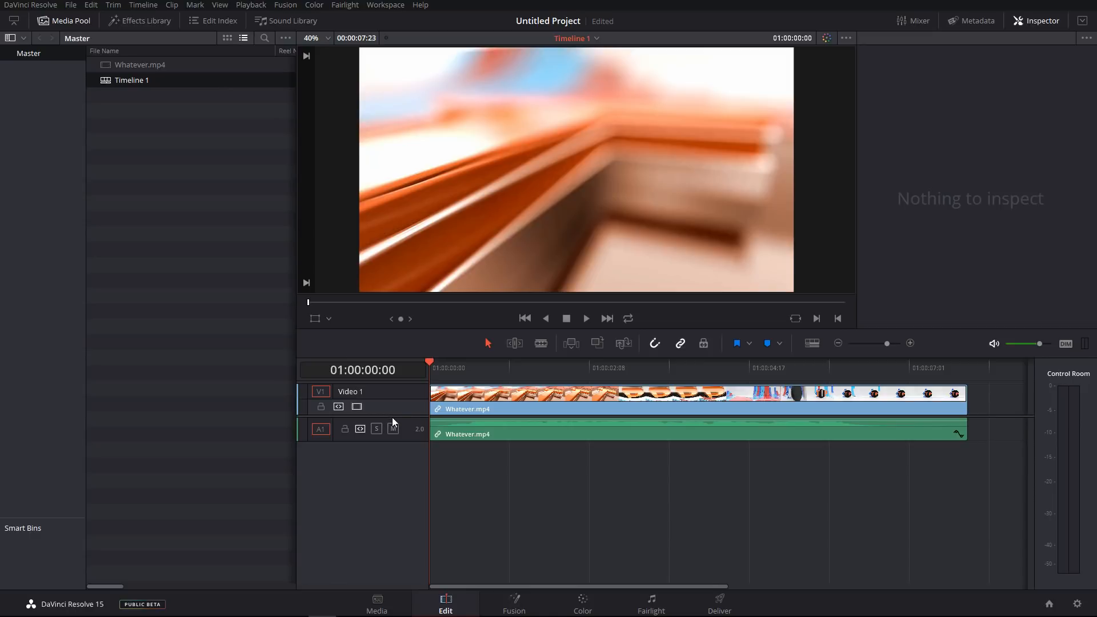
pyautogui.scroll(3, 393, 426)
pyautogui.moveTo(453, 380); pyautogui.dragTo(717, 394)
pyautogui.click(750, 406)
# Open the clip on the Fusion page and examine its MediaIn and MediaOut nodes and the Add Tool menu.
pyautogui.click(514, 601)
pyautogui.moveTo(330, 353); pyautogui.dragTo(455, 383)
pyautogui.click(418, 432)
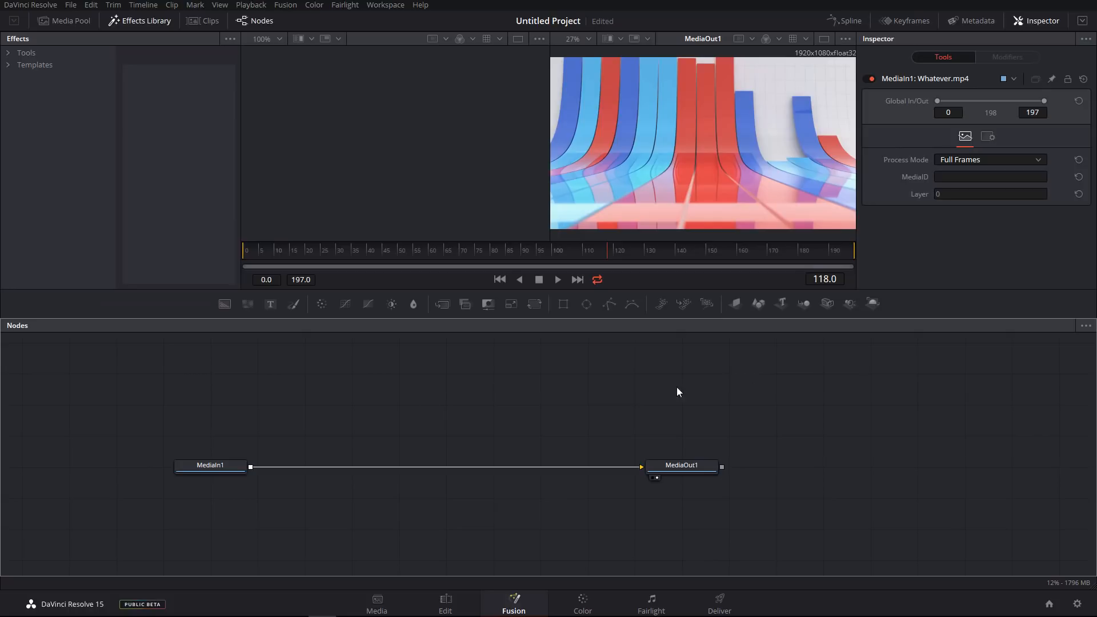
pyautogui.rightClick(321, 415)
pyautogui.moveTo(361, 426)
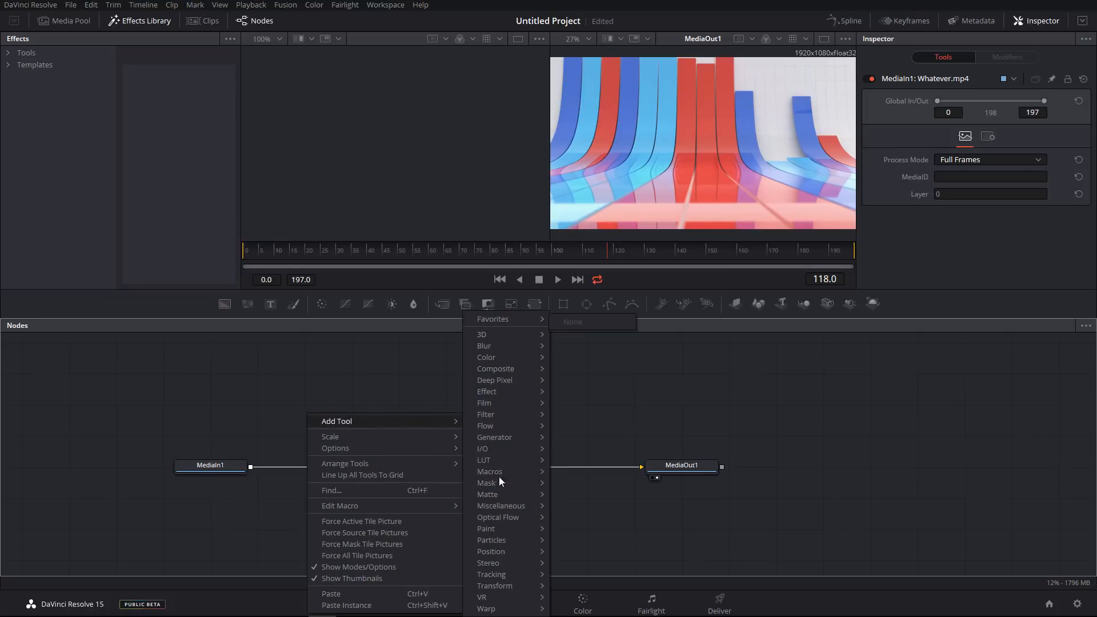
pyautogui.moveTo(486, 357)
pyautogui.click(769, 402)
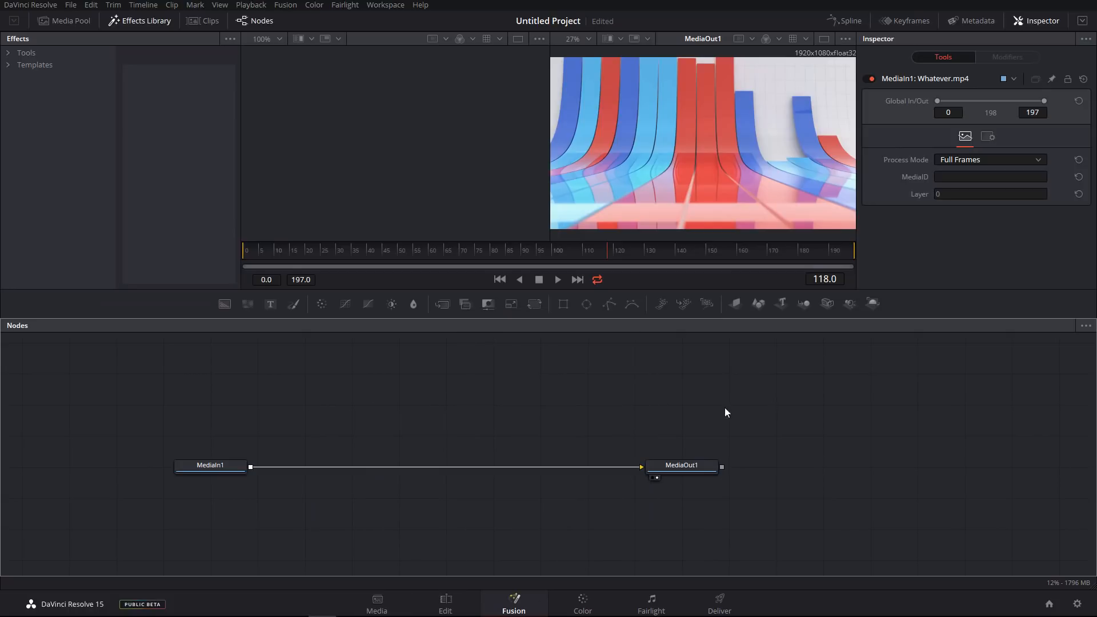
pyautogui.moveTo(435, 418); pyautogui.dragTo(465, 420)
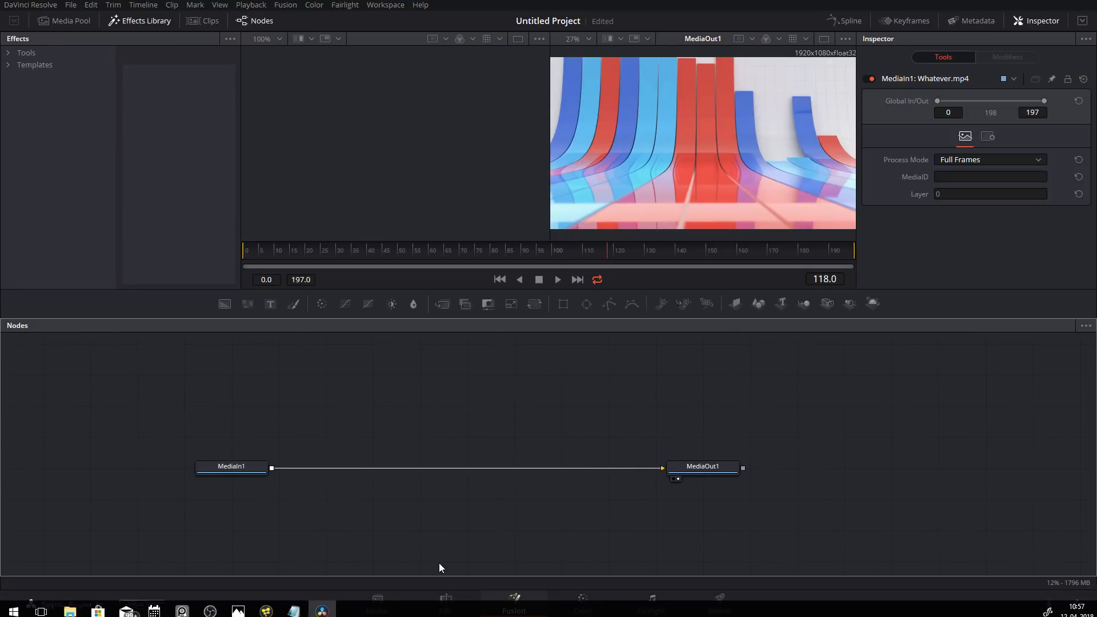
# Return to the Fusion page and inspect the node graph with the single viewer.
pyautogui.click(445, 599)
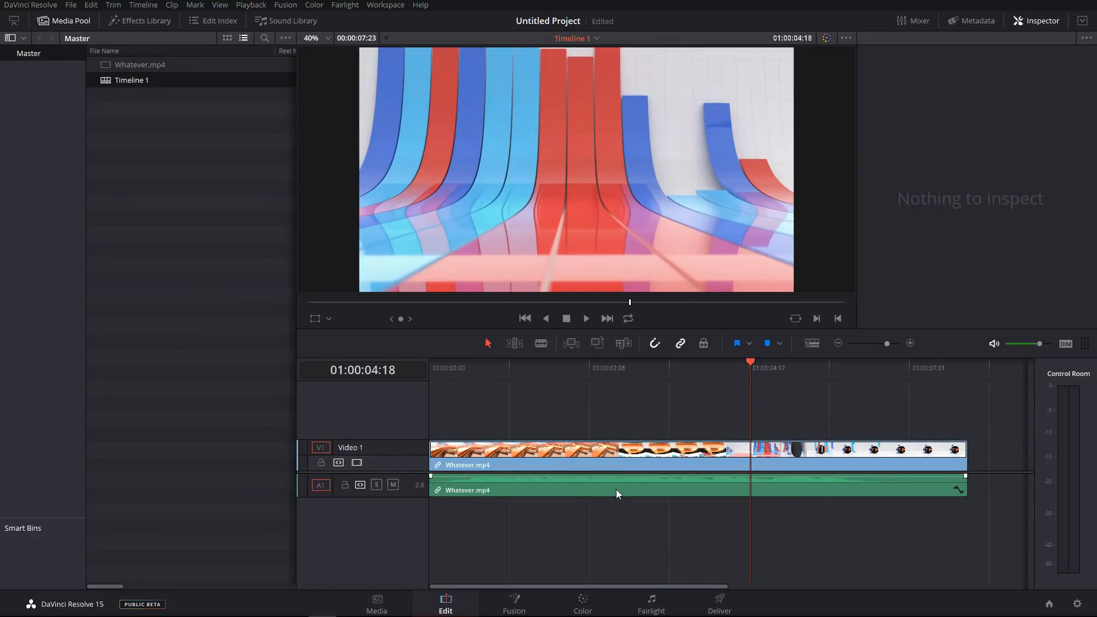
pyautogui.click(513, 603)
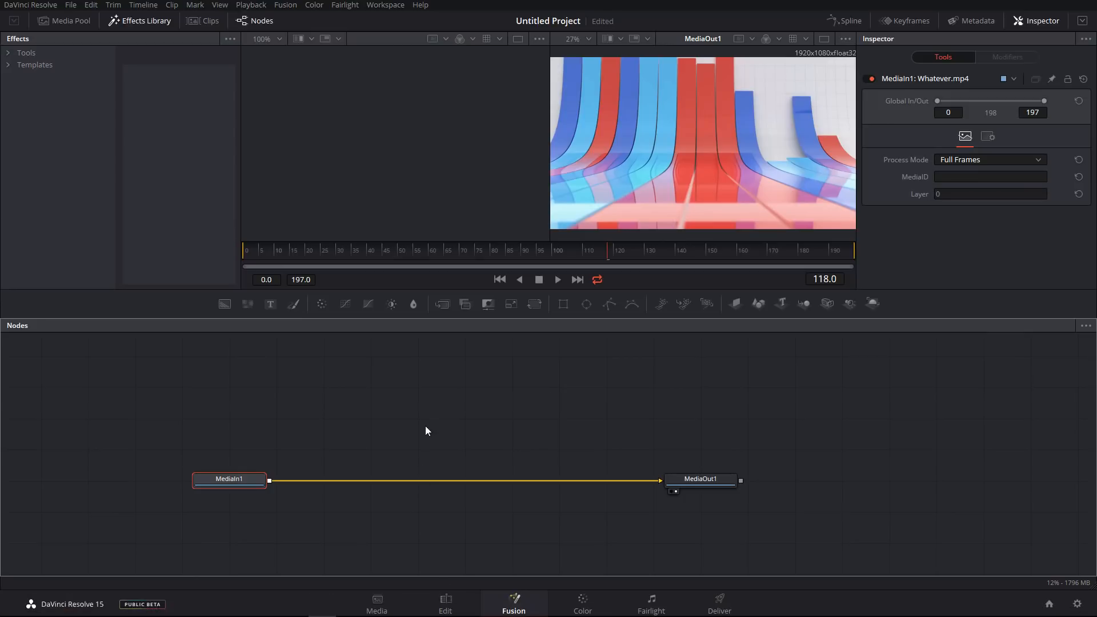
pyautogui.click(468, 419)
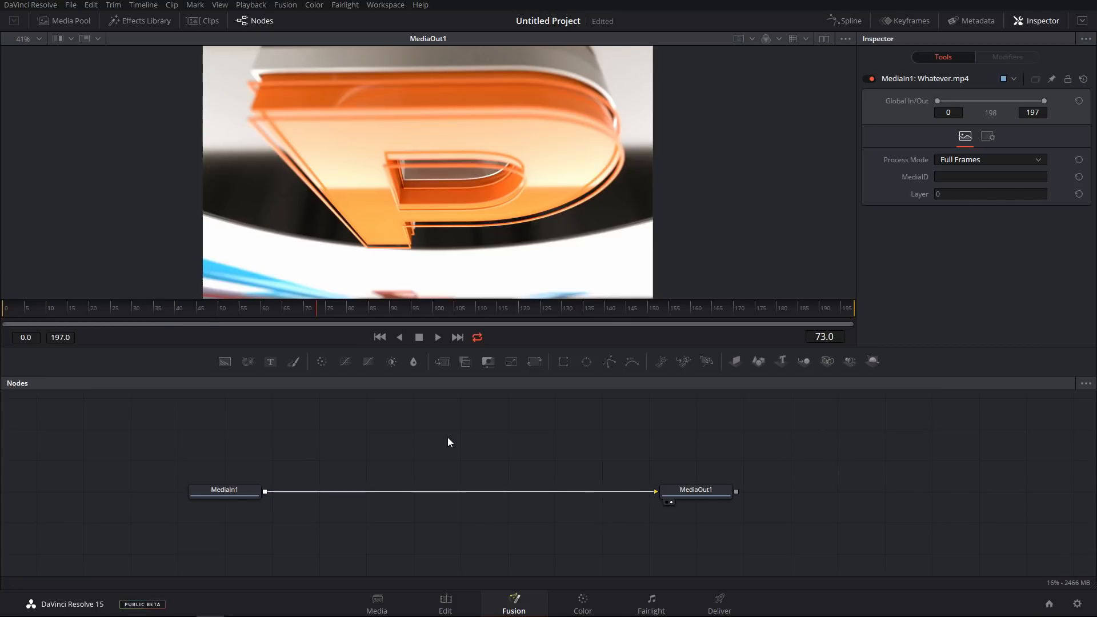
pyautogui.moveTo(447, 442); pyautogui.dragTo(468, 417)
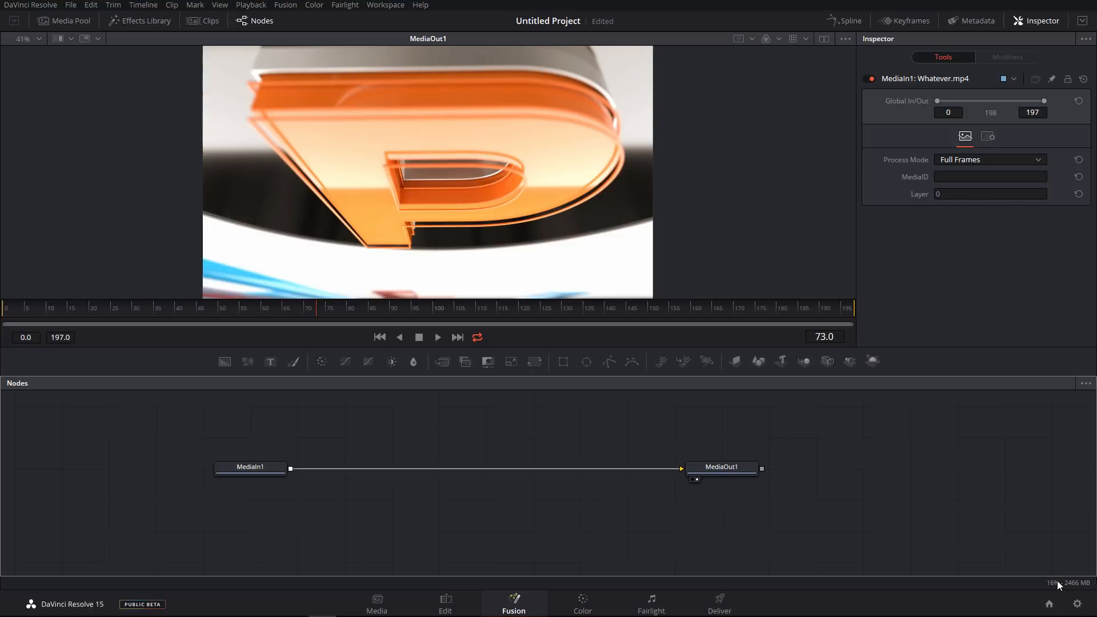
pyautogui.moveTo(587, 457); pyautogui.dragTo(552, 465)
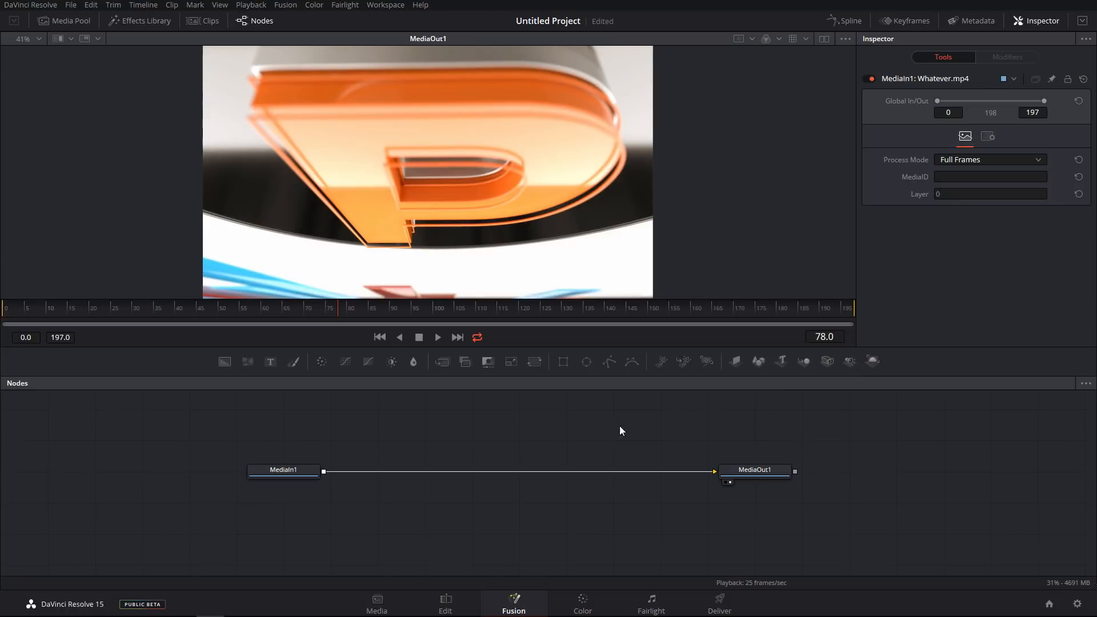
# Play back the clip on the Edit page timeline.
pyautogui.click(446, 606)
pyautogui.moveTo(520, 375); pyautogui.dragTo(415, 379)
pyautogui.press('space')
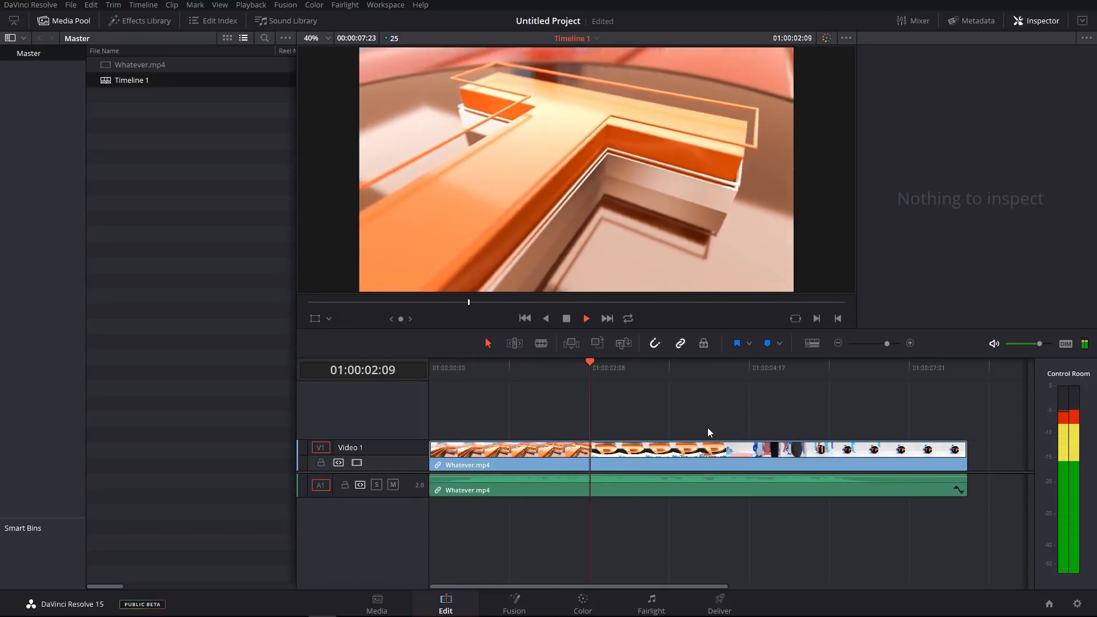
pyautogui.press('space')
# Play the composition from the first frame on the Fusion page.
pyautogui.click(514, 603)
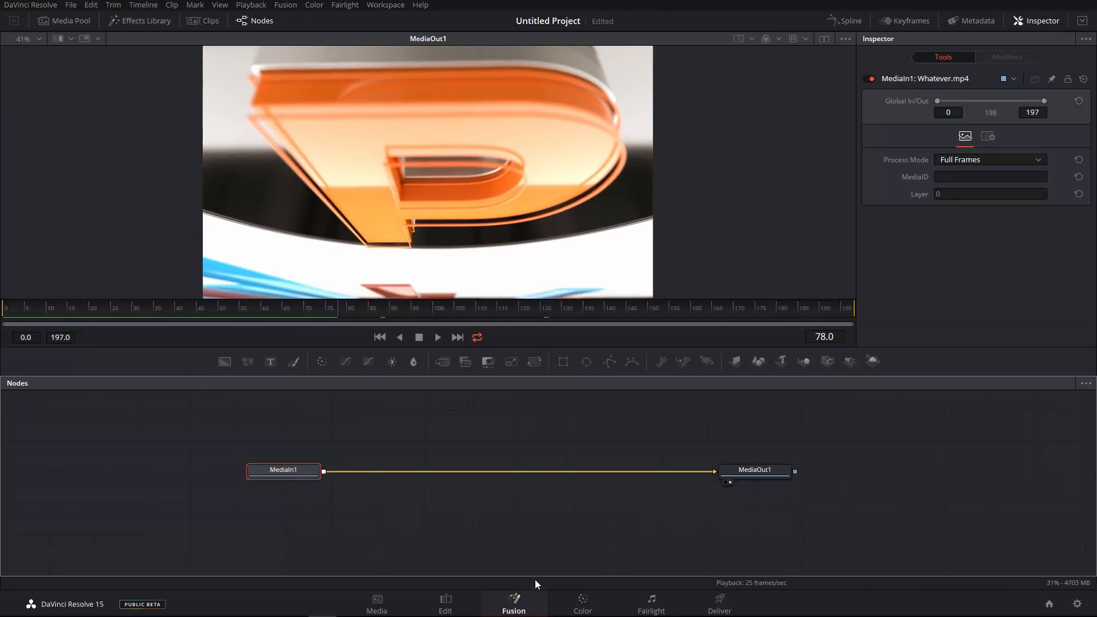
pyautogui.click(381, 335)
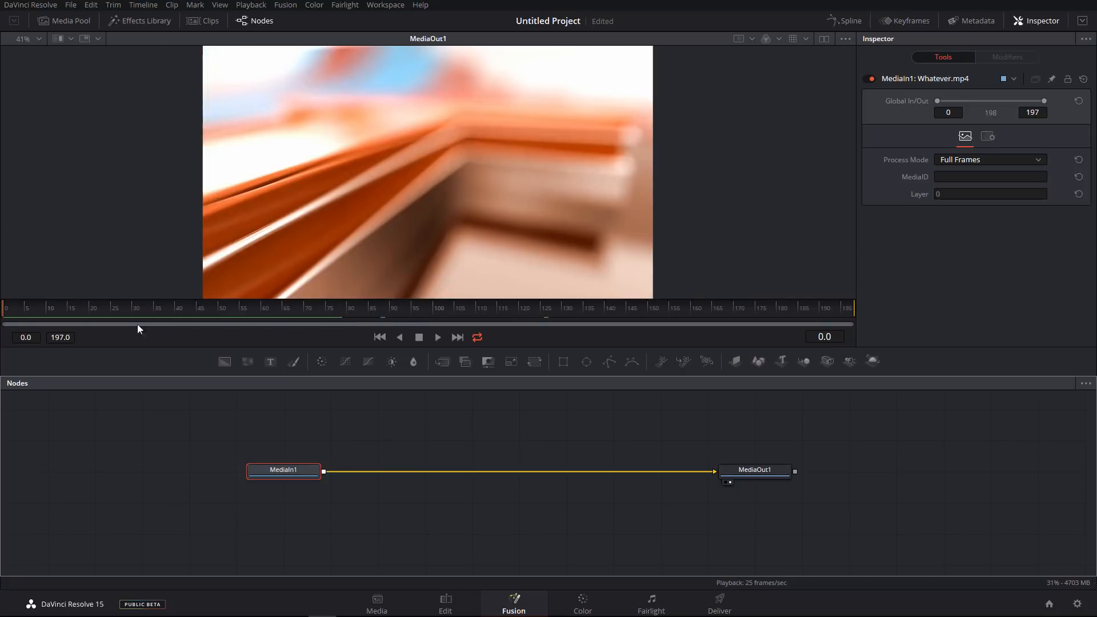
pyautogui.click(439, 338)
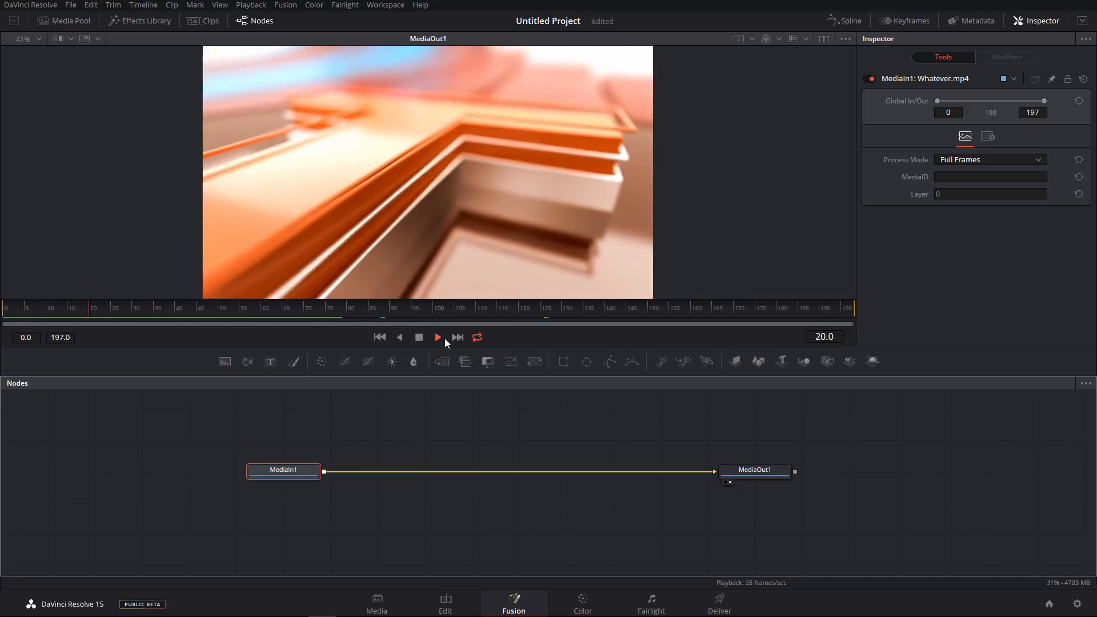
pyautogui.click(438, 337)
pyautogui.rightClick(721, 313)
pyautogui.click(590, 313)
pyautogui.rightClick(778, 275)
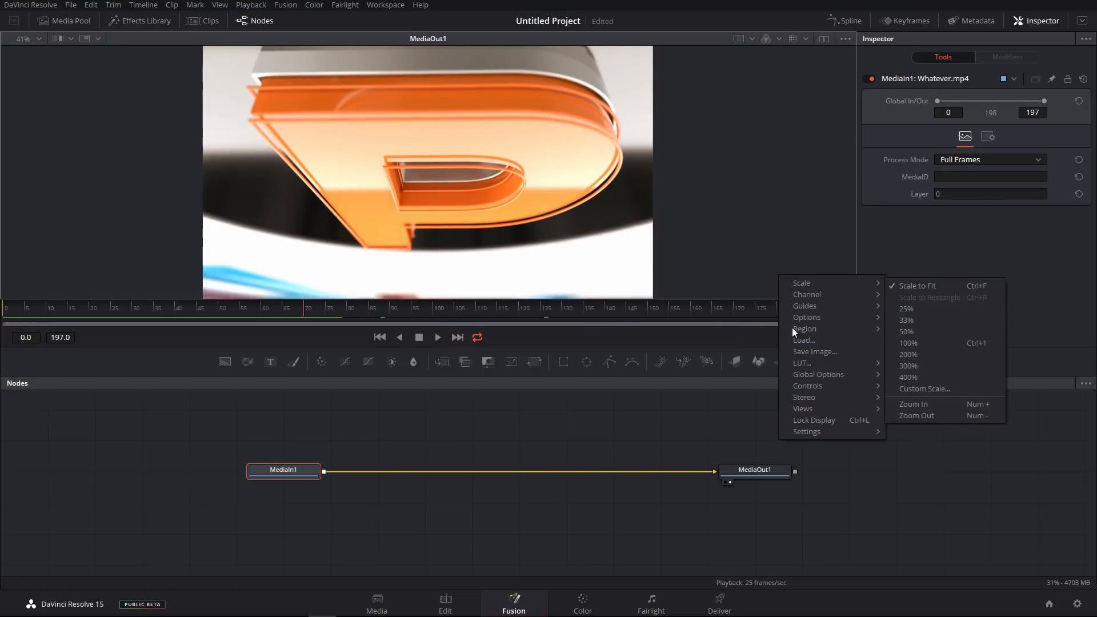
pyautogui.click(670, 416)
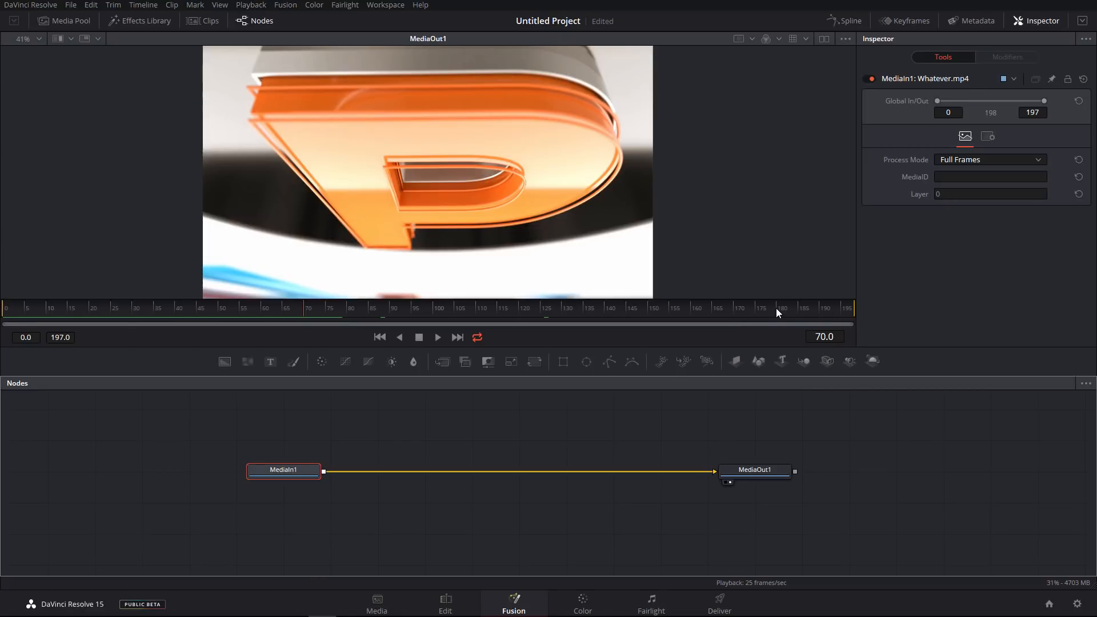
# Scrub the Fusion time ruler to frame 105 and deselect the nodes.
pyautogui.moveTo(252, 314); pyautogui.dragTo(226, 318)
pyautogui.moveTo(314, 311); pyautogui.dragTo(455, 311)
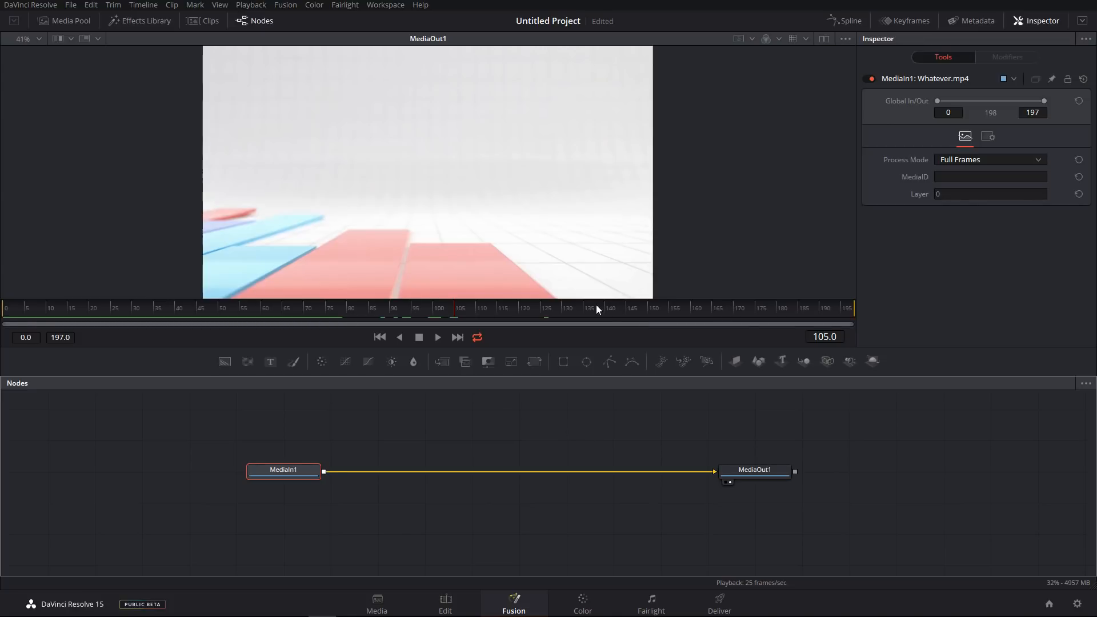
pyautogui.scroll(2, 883, 485)
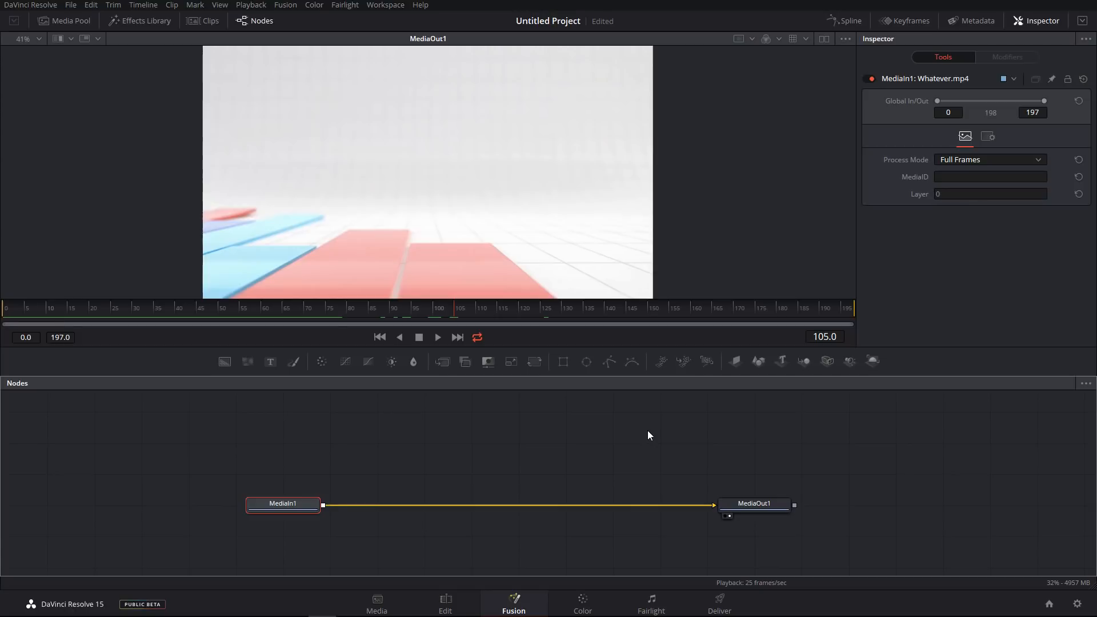
pyautogui.click(645, 432)
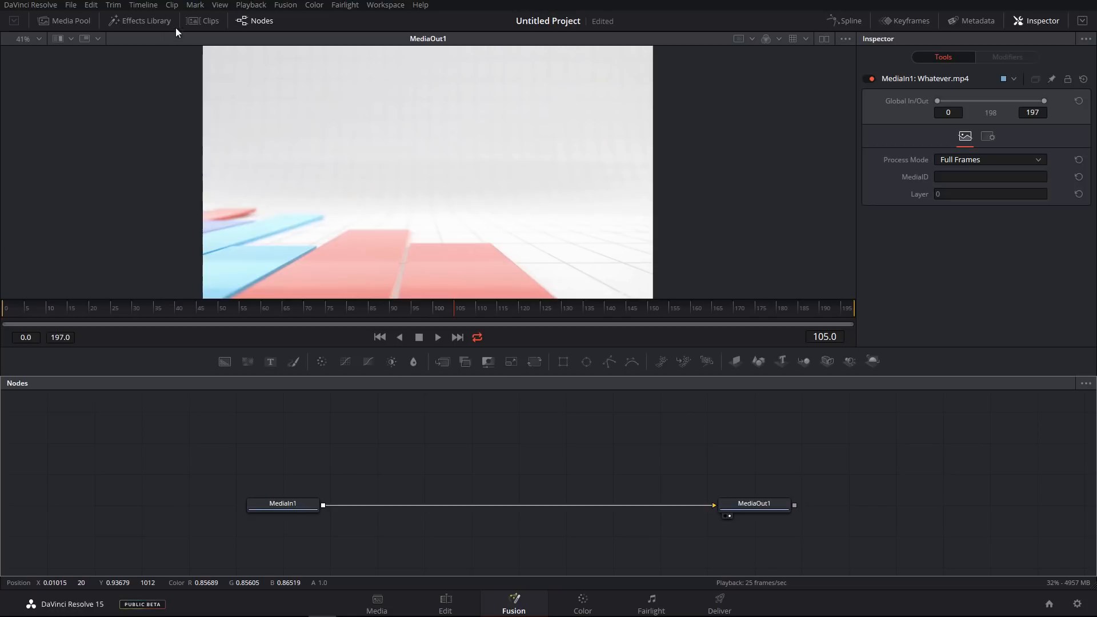
# Drop a Text tool onto the link between MediaIn1 and MediaOut1 to merge text over the clip.
pyautogui.moveTo(219, 364); pyautogui.dragTo(255, 439)
pyautogui.press('Delete')
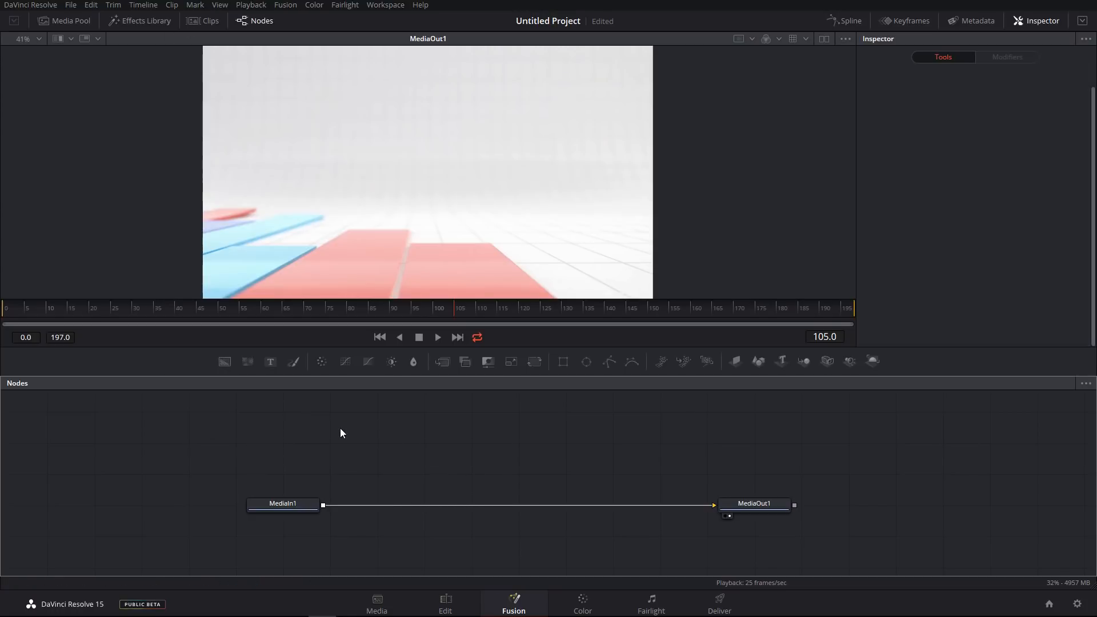
pyautogui.moveTo(272, 362); pyautogui.dragTo(324, 505)
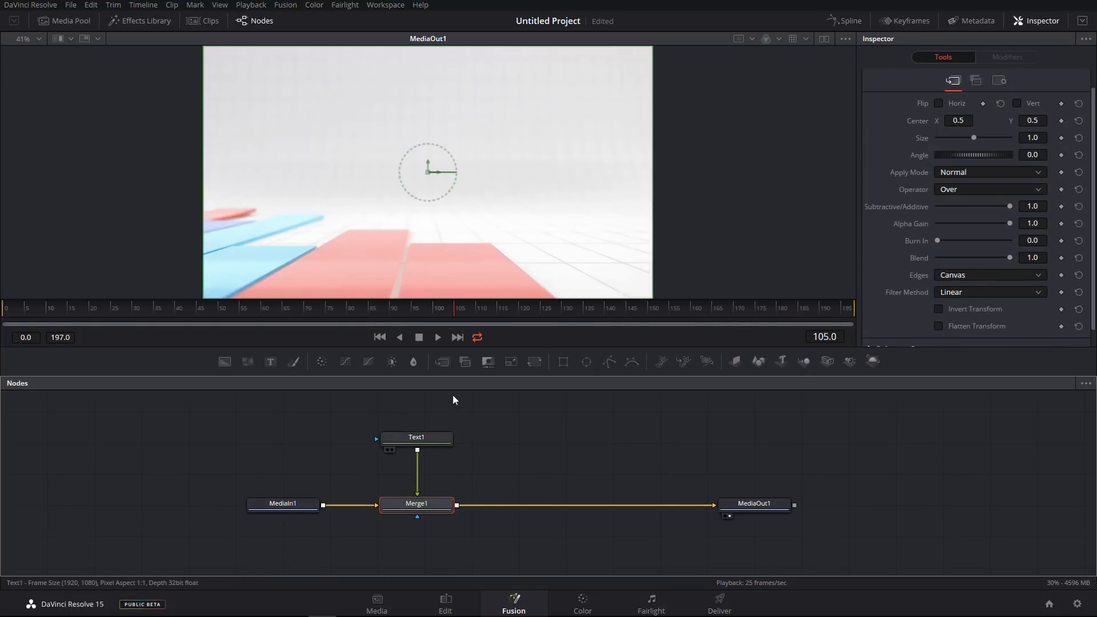
# Select the text node and enter sdfsf as its styled text.
pyautogui.click(439, 437)
pyautogui.click(985, 171)
pyautogui.write('sdfsf')
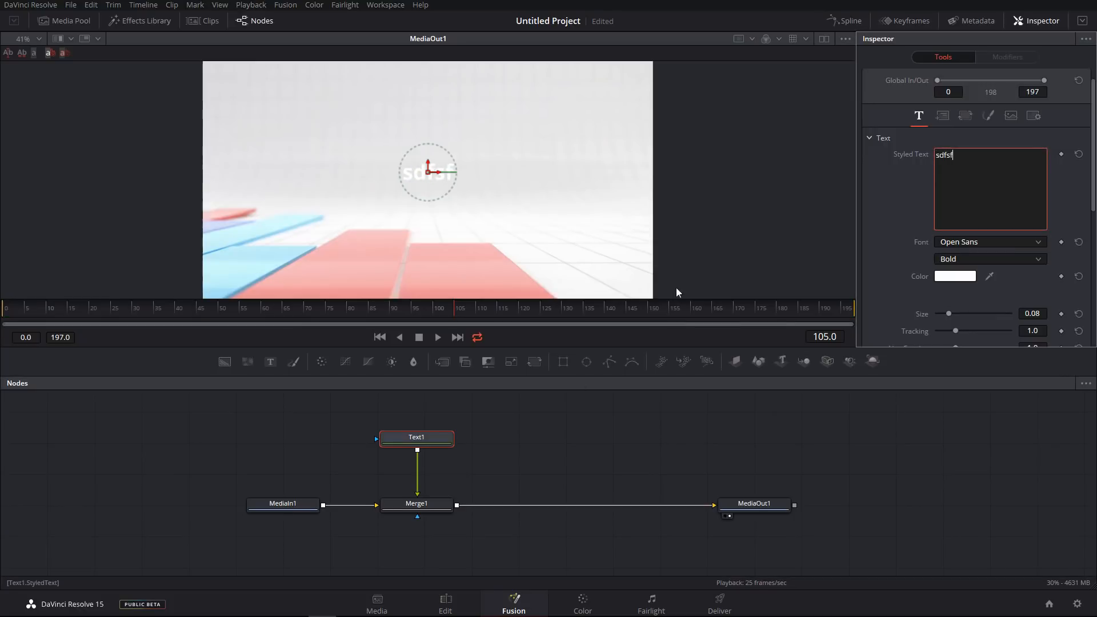
# Set the text colour to black.
pyautogui.click(938, 279)
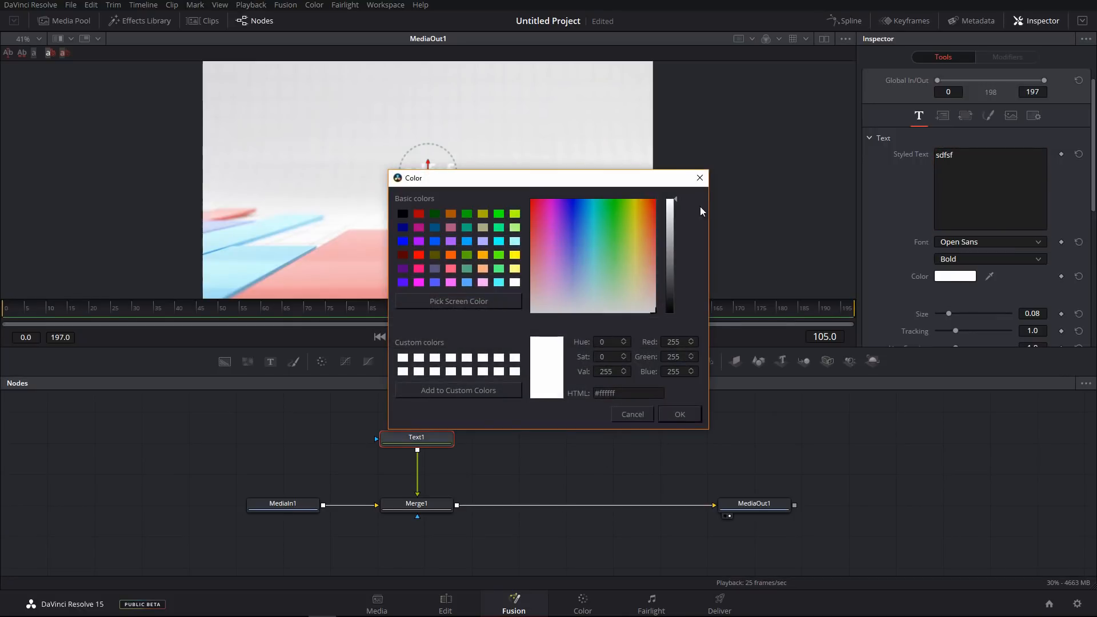
pyautogui.press('Escape')
pyautogui.click(953, 279)
pyautogui.click(681, 418)
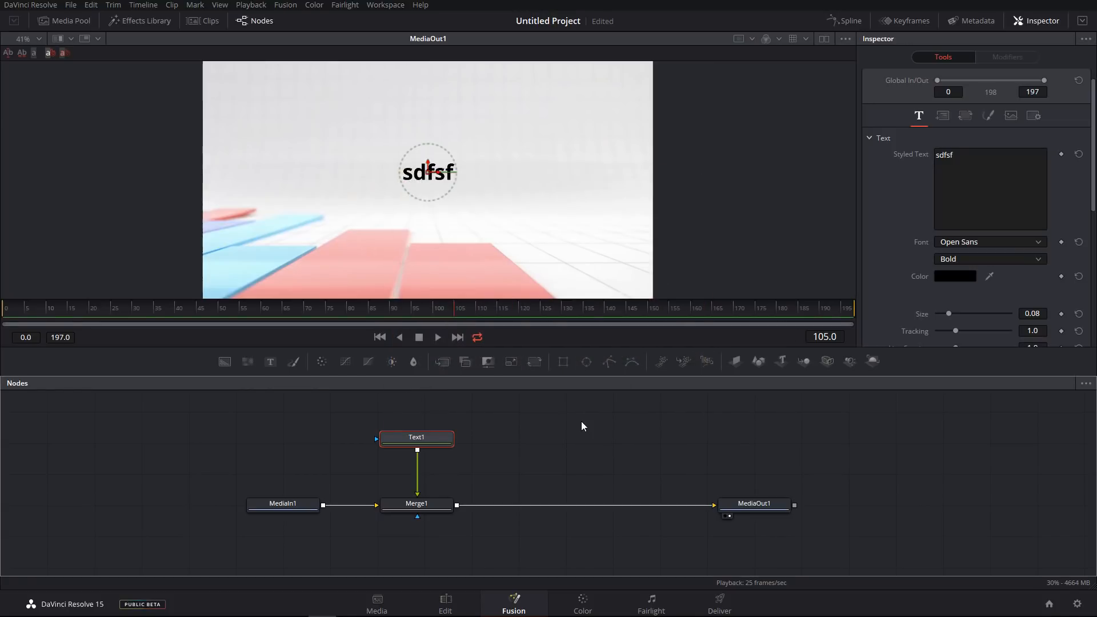
# Keyframe the text's Size at frame 0, then at frame 15 set Size to 0.2126 to animate it.
pyautogui.click(564, 477)
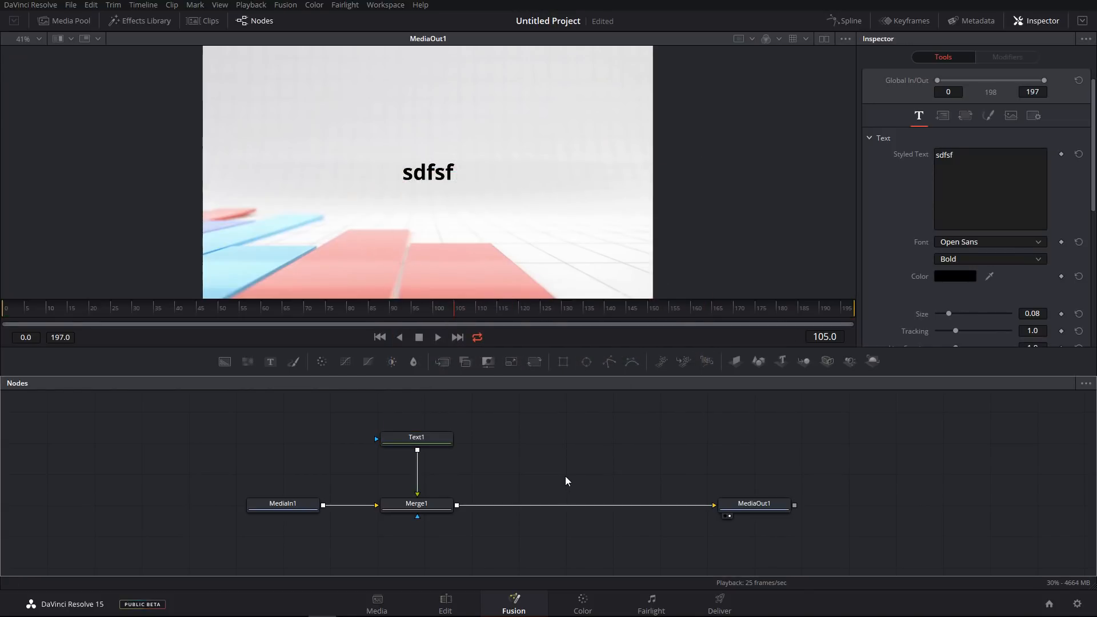
pyautogui.click(425, 442)
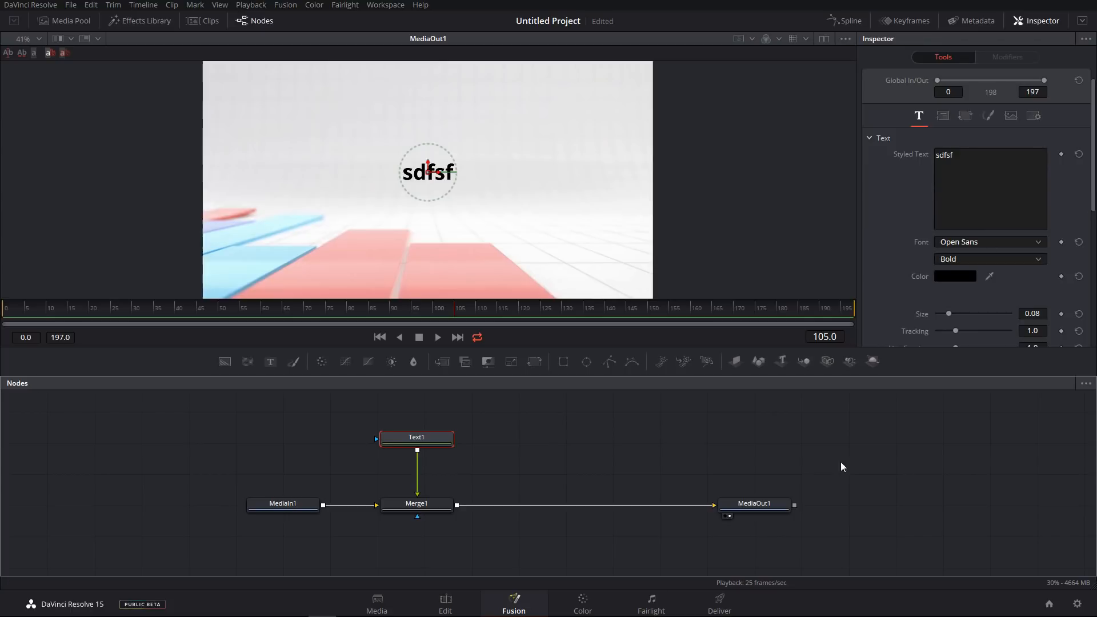
pyautogui.click(6, 309)
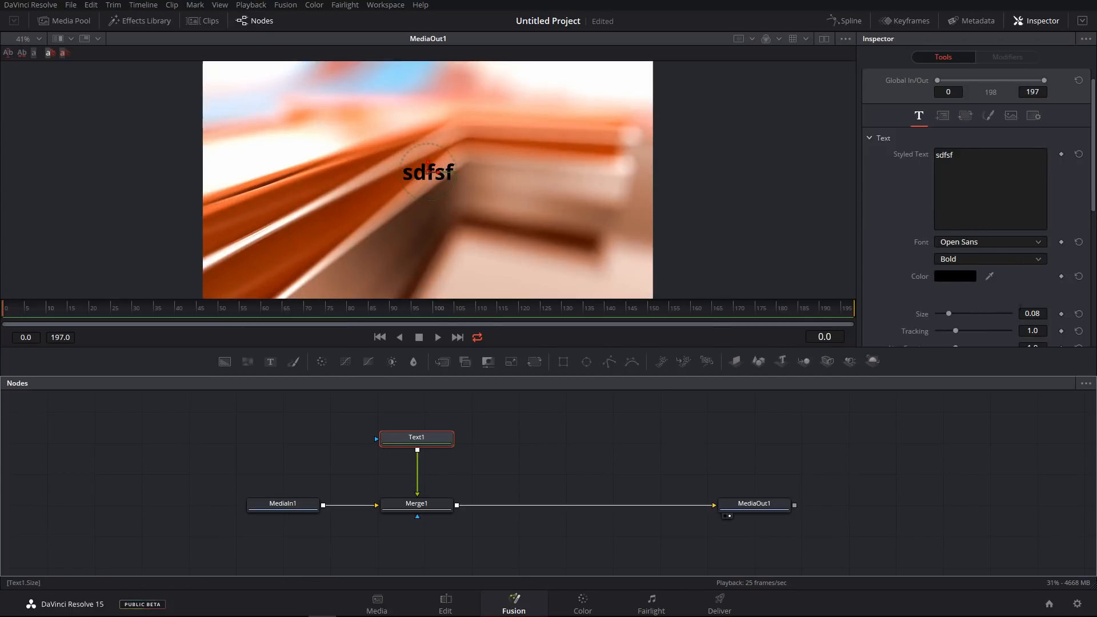
pyautogui.click(1061, 314)
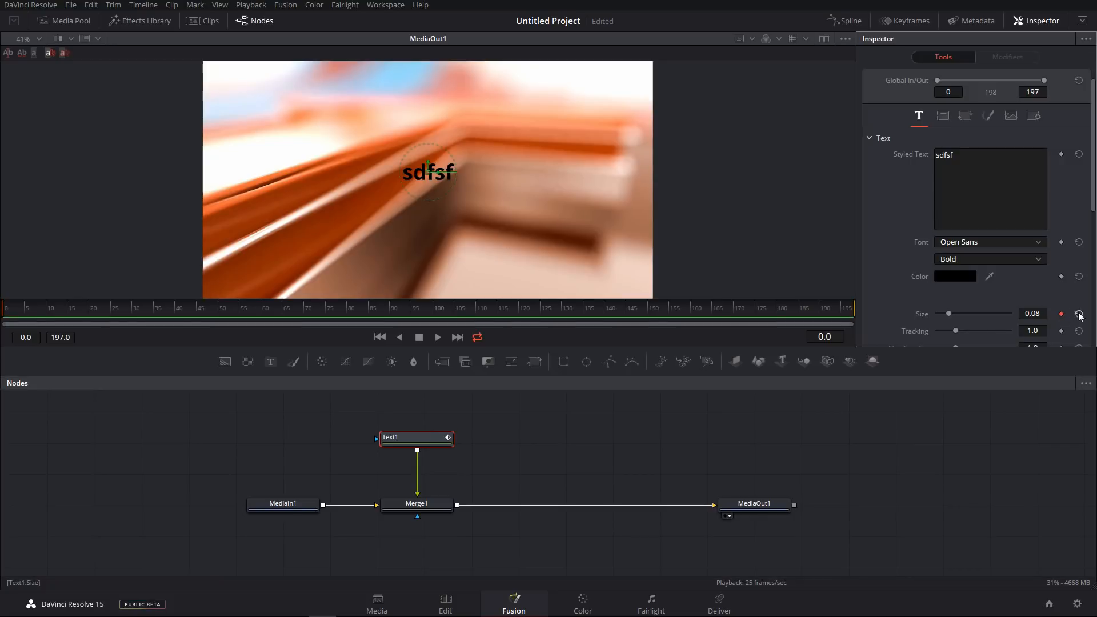
pyautogui.moveTo(36, 314); pyautogui.dragTo(68, 313)
pyautogui.moveTo(949, 314); pyautogui.dragTo(967, 316)
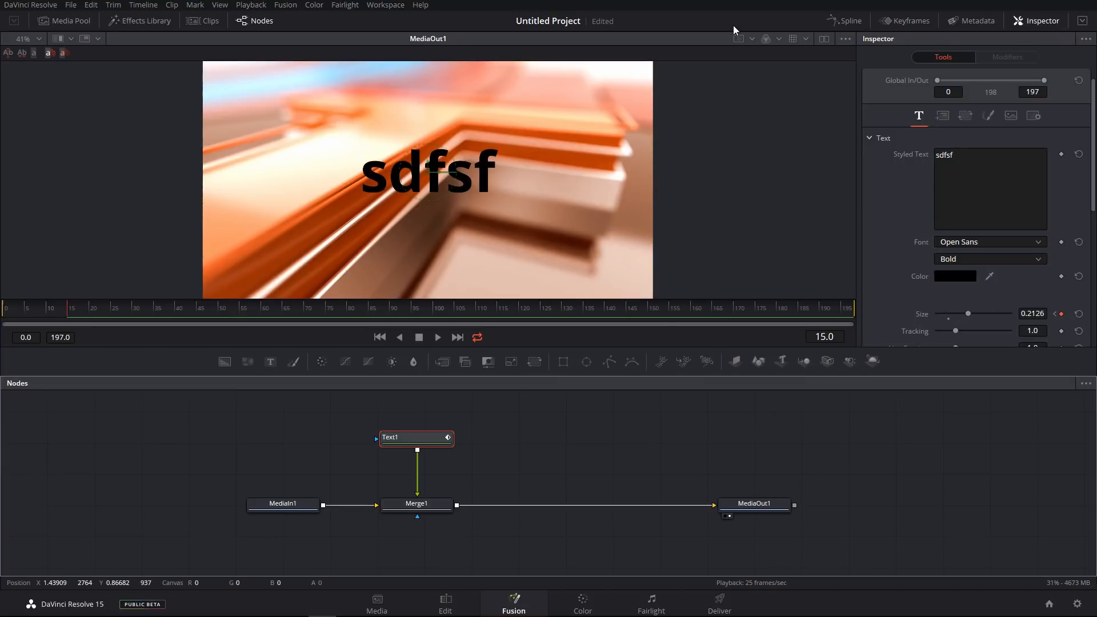
# Open the Spline editor and frame the Text1 Size animation curve for inspection.
pyautogui.click(845, 20)
pyautogui.click(471, 429)
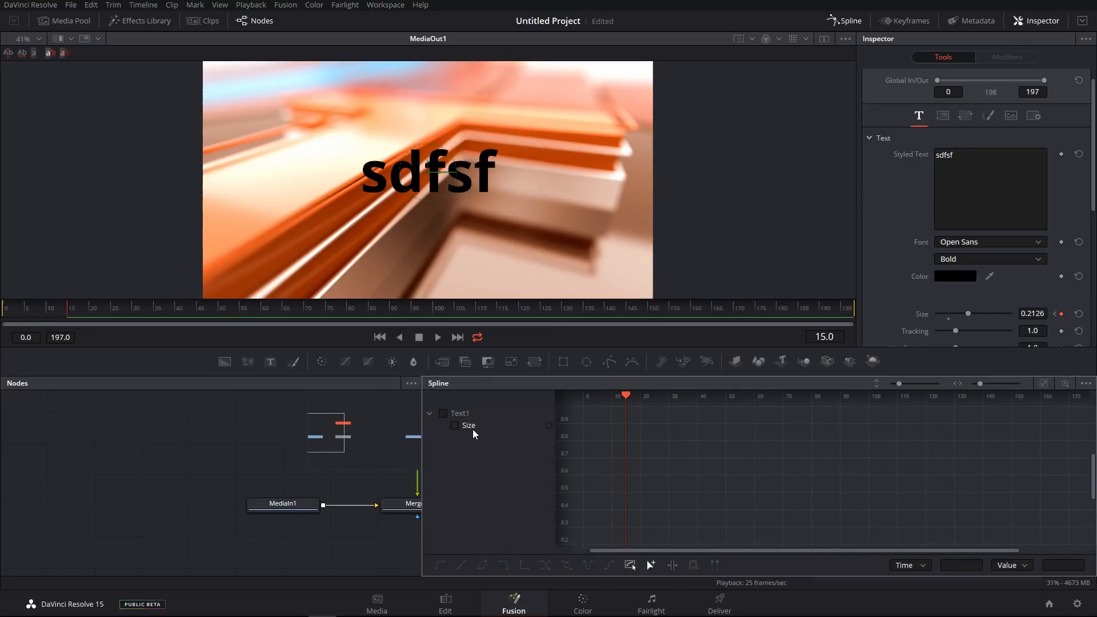
pyautogui.scroll(3, 668, 483)
pyautogui.moveTo(670, 478); pyautogui.dragTo(617, 486)
pyautogui.hotkey('ctrl', 'f')
pyautogui.moveTo(751, 453); pyautogui.dragTo(779, 437)
pyautogui.scroll(-6, 752, 441)
pyautogui.scroll(4, 752, 442)
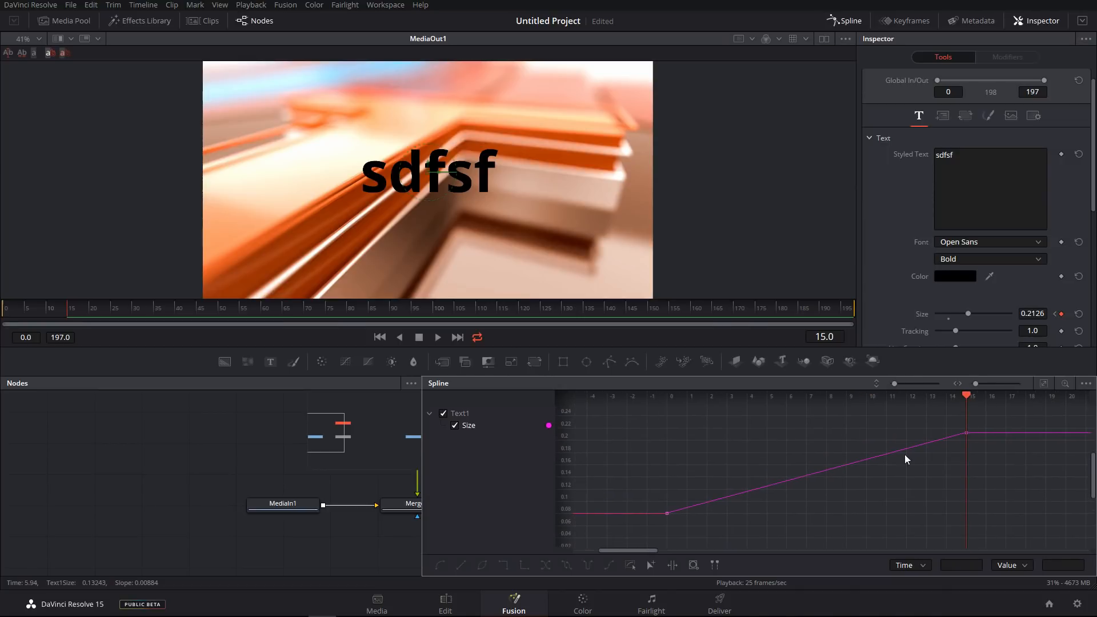
pyautogui.moveTo(986, 418); pyautogui.dragTo(935, 468)
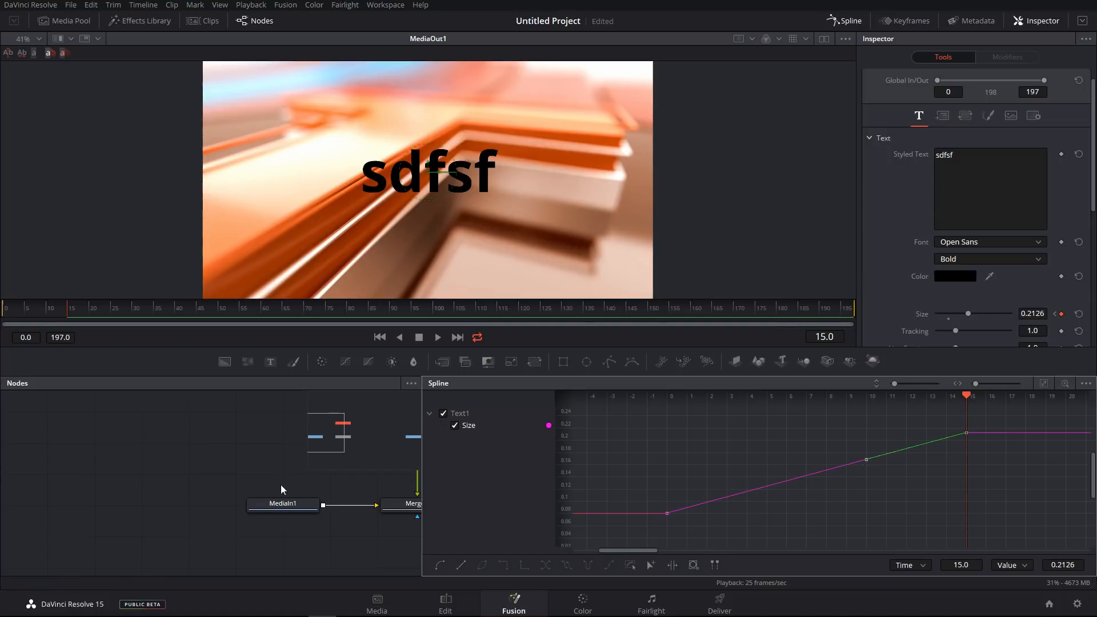
# Switch to the Edit page, select the clip to view its inspector settings, and return to Fusion.
pyautogui.click(445, 604)
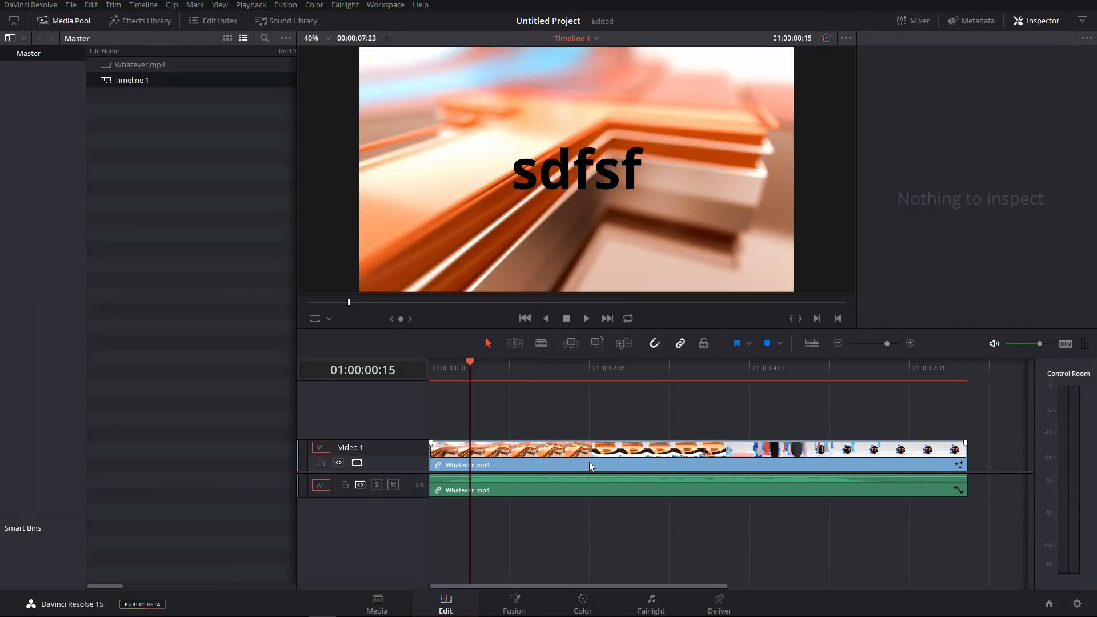
pyautogui.click(611, 462)
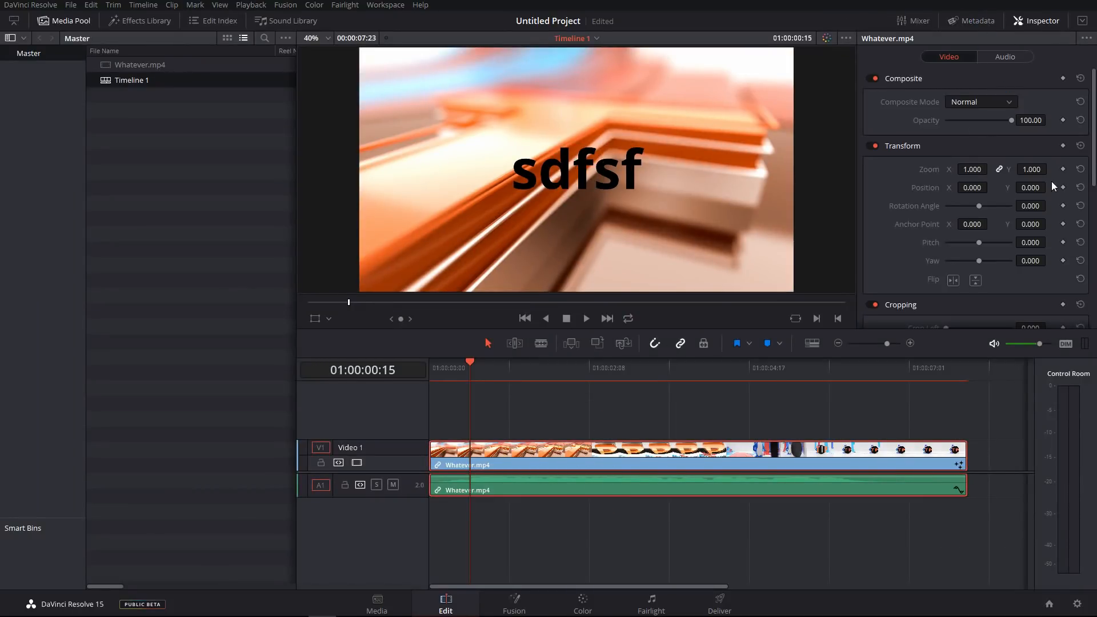
pyautogui.click(1015, 61)
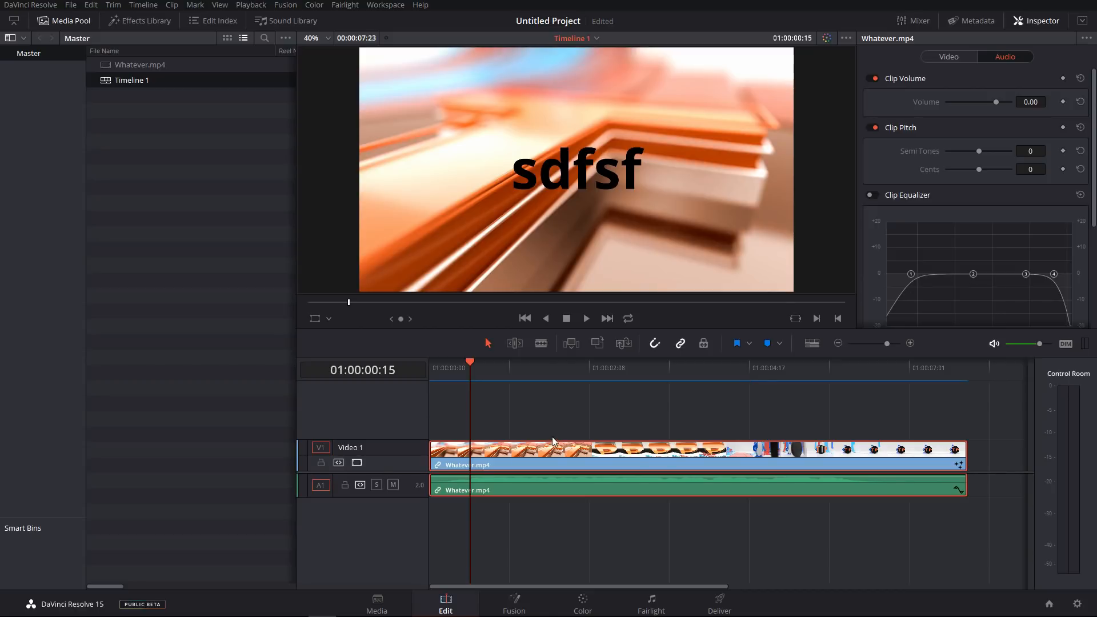
pyautogui.click(514, 602)
# Select both Size keyframes and smooth the animation curve.
pyautogui.moveTo(917, 420); pyautogui.dragTo(997, 465)
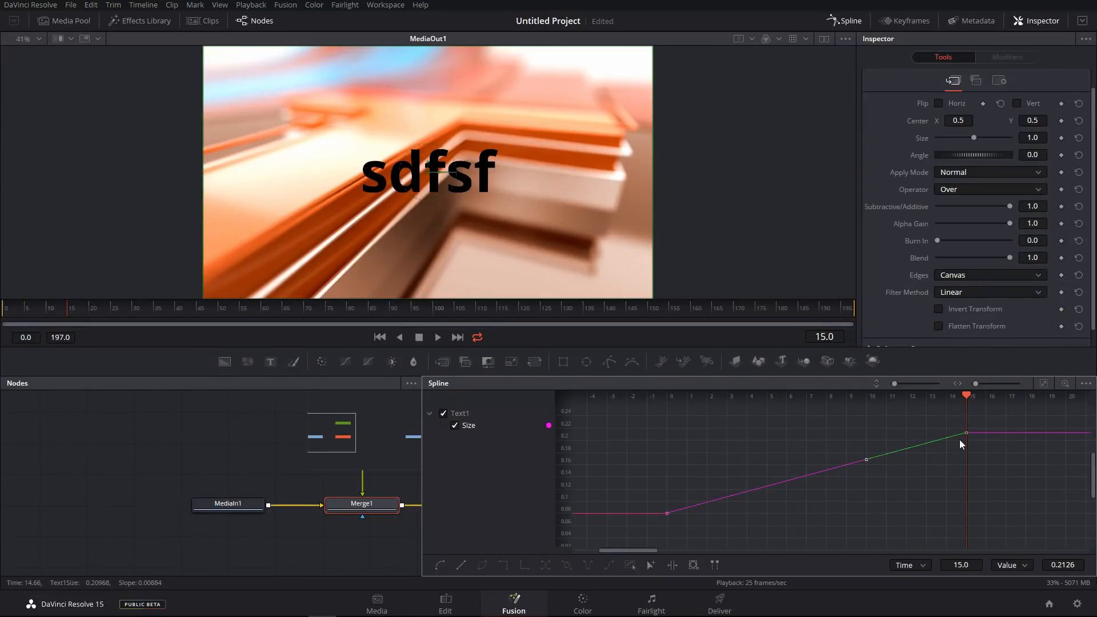
pyautogui.moveTo(958, 412); pyautogui.dragTo(1012, 472)
pyautogui.press('s')
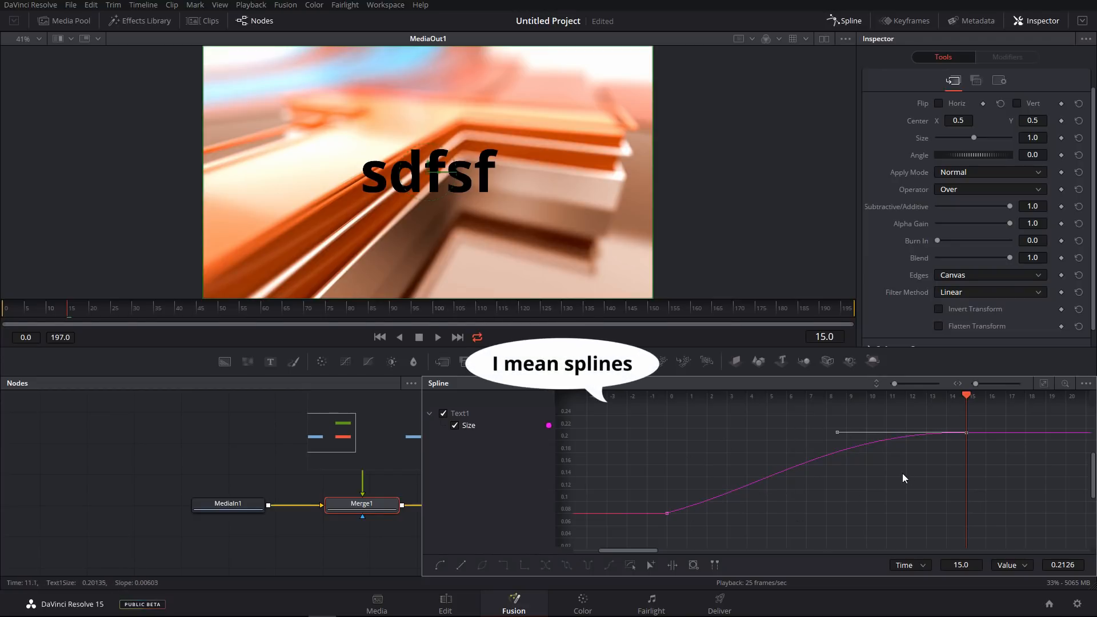
# Select the first keyframe and examine its Bezier handles on the smoothed Size curve.
pyautogui.moveTo(993, 418); pyautogui.dragTo(937, 474)
pyautogui.click(666, 513)
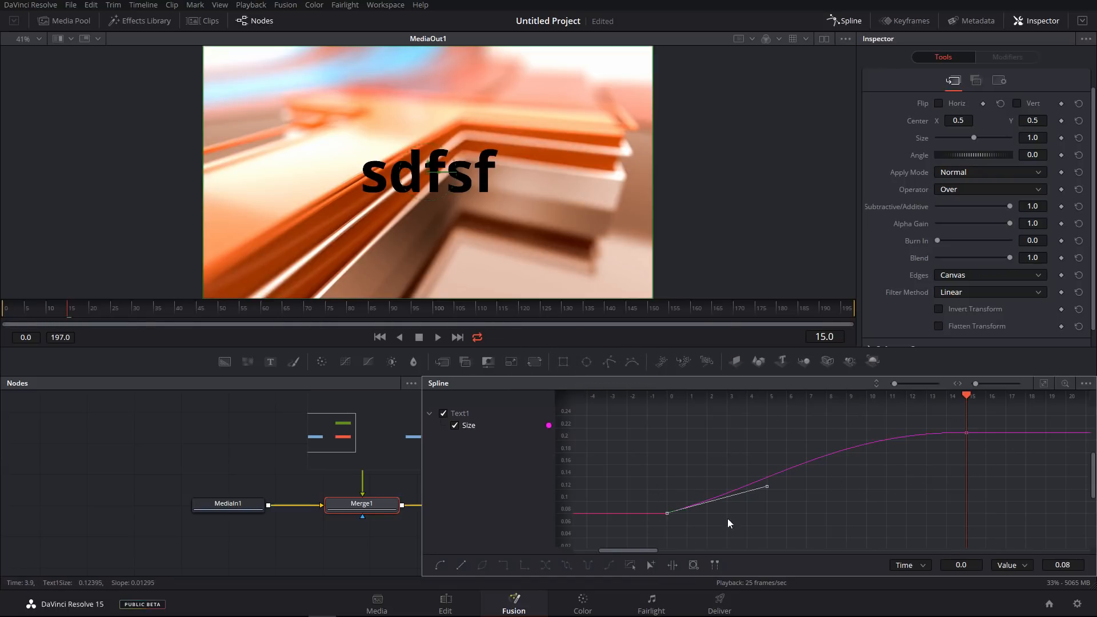
pyautogui.moveTo(863, 400); pyautogui.dragTo(858, 401)
pyautogui.moveTo(572, 452); pyautogui.dragTo(565, 467)
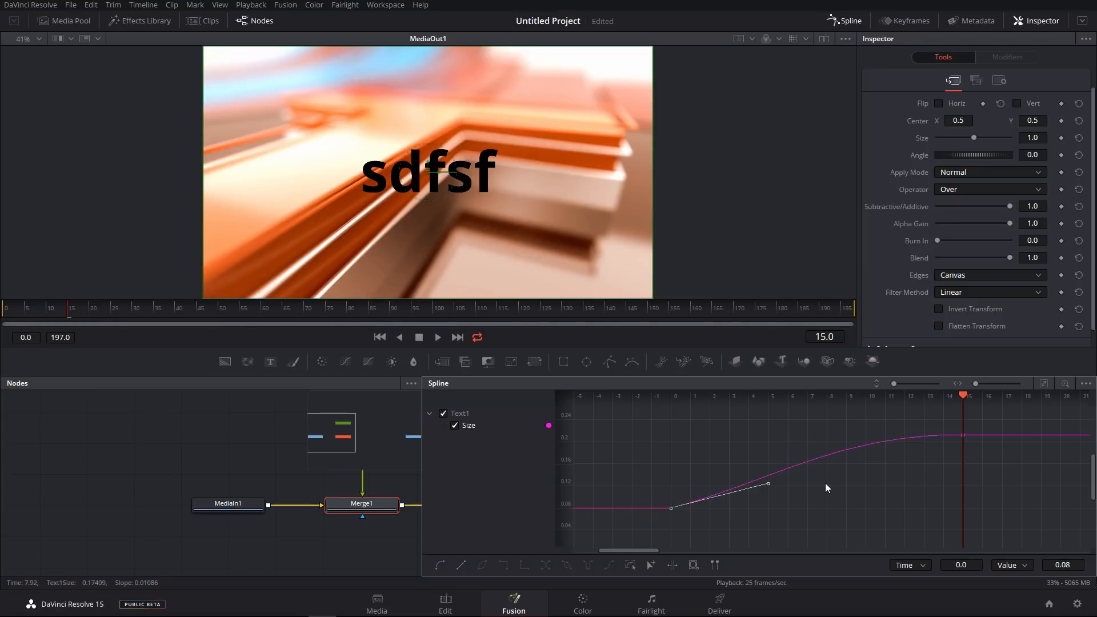
pyautogui.click(804, 462)
# Close the Spline editor, open the Keyframes editor, and expand the Text1 Size track.
pyautogui.click(842, 21)
pyautogui.click(895, 23)
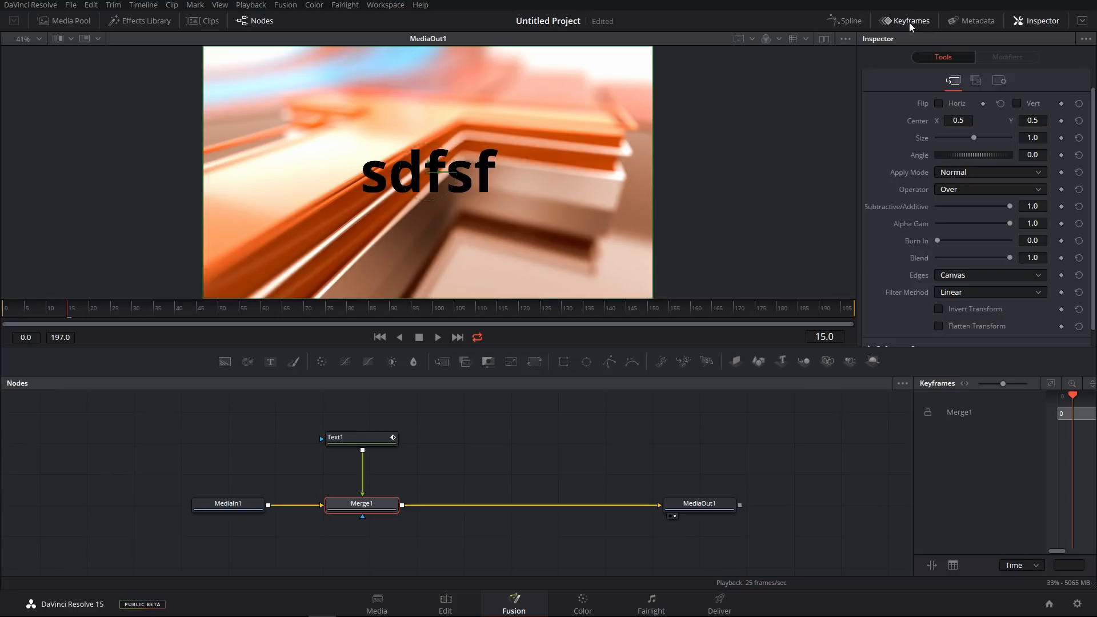
pyautogui.moveTo(913, 484); pyautogui.dragTo(596, 477)
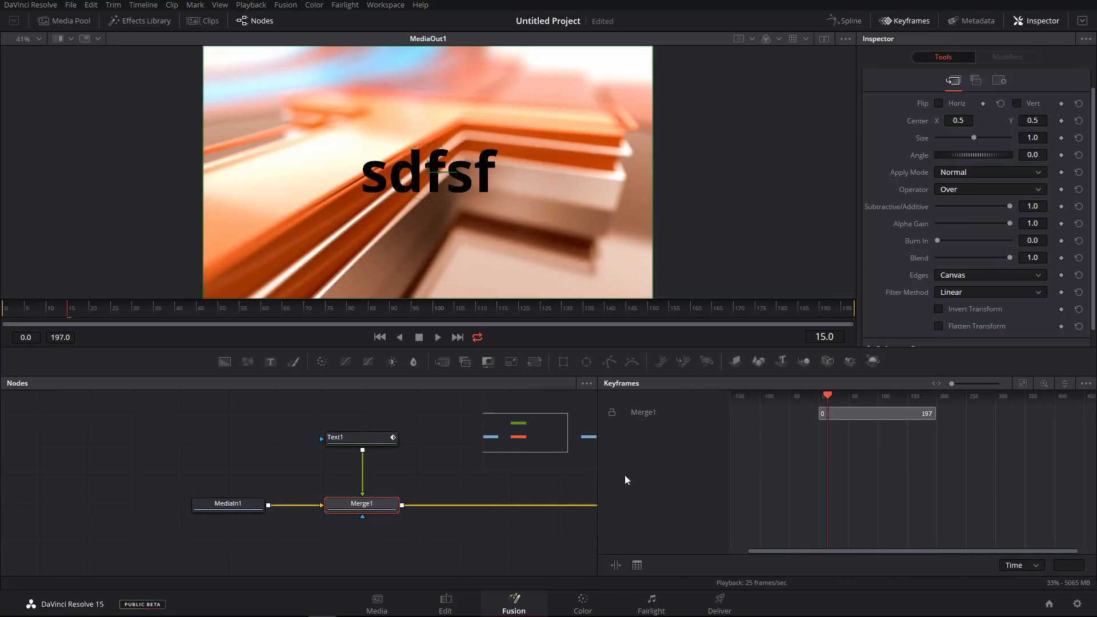
pyautogui.moveTo(844, 456); pyautogui.dragTo(848, 455)
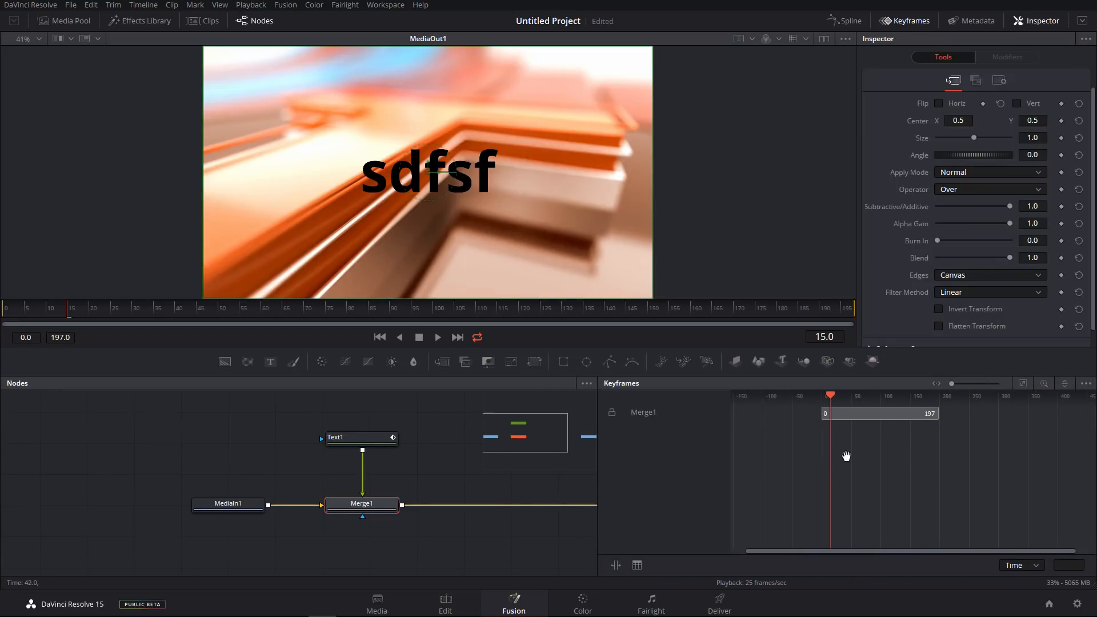
pyautogui.click(363, 438)
pyautogui.click(621, 413)
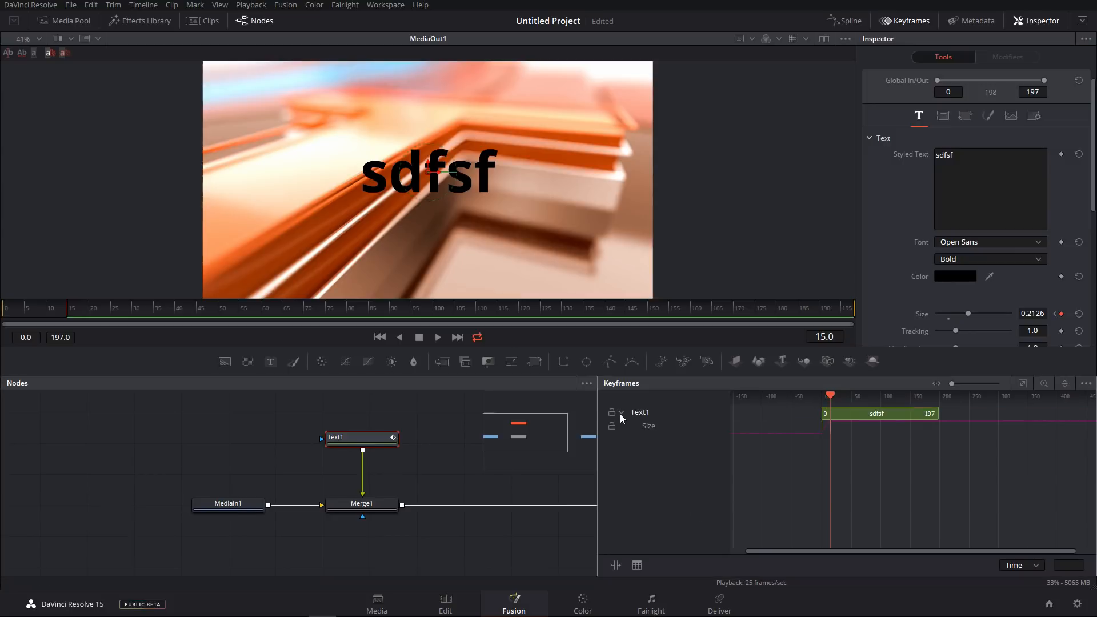
pyautogui.scroll(8, 852, 460)
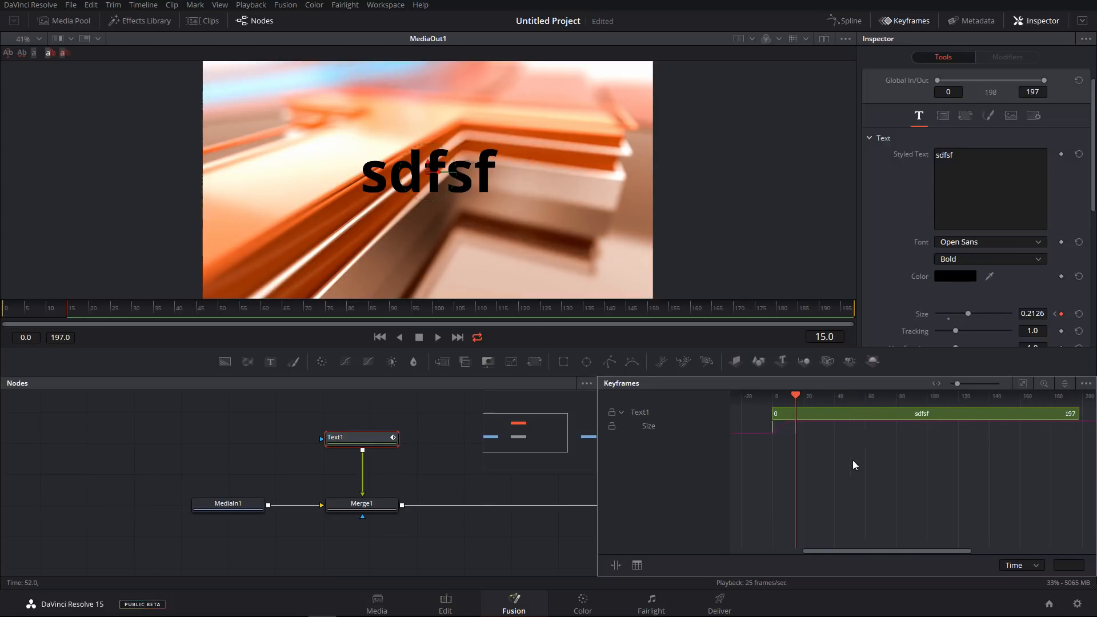
pyautogui.moveTo(759, 451); pyautogui.dragTo(863, 469)
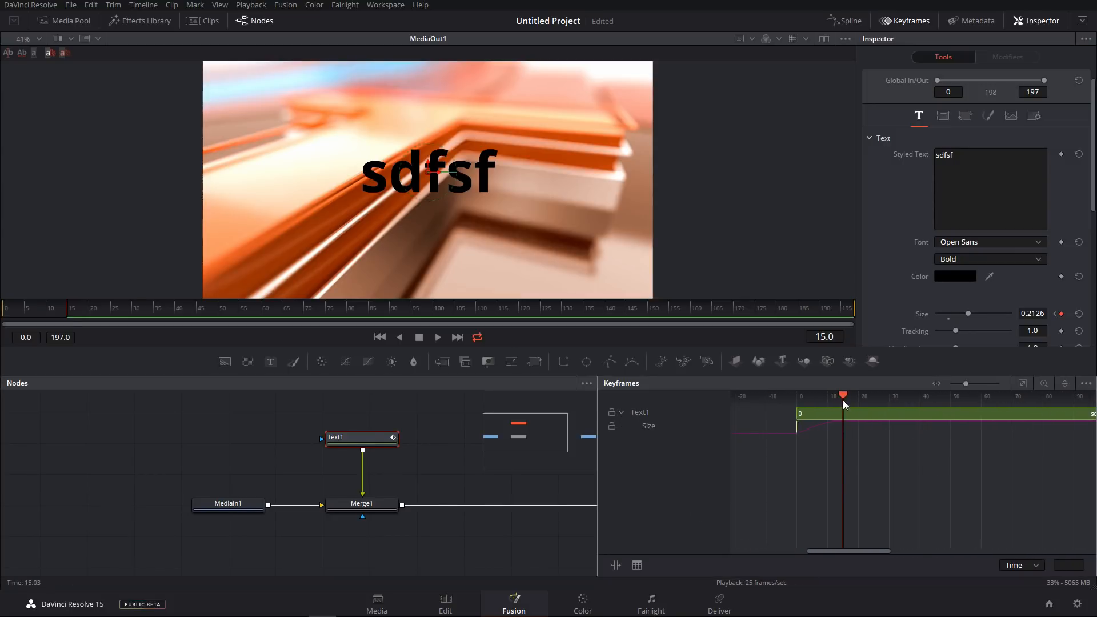
pyautogui.moveTo(842, 400); pyautogui.dragTo(923, 405)
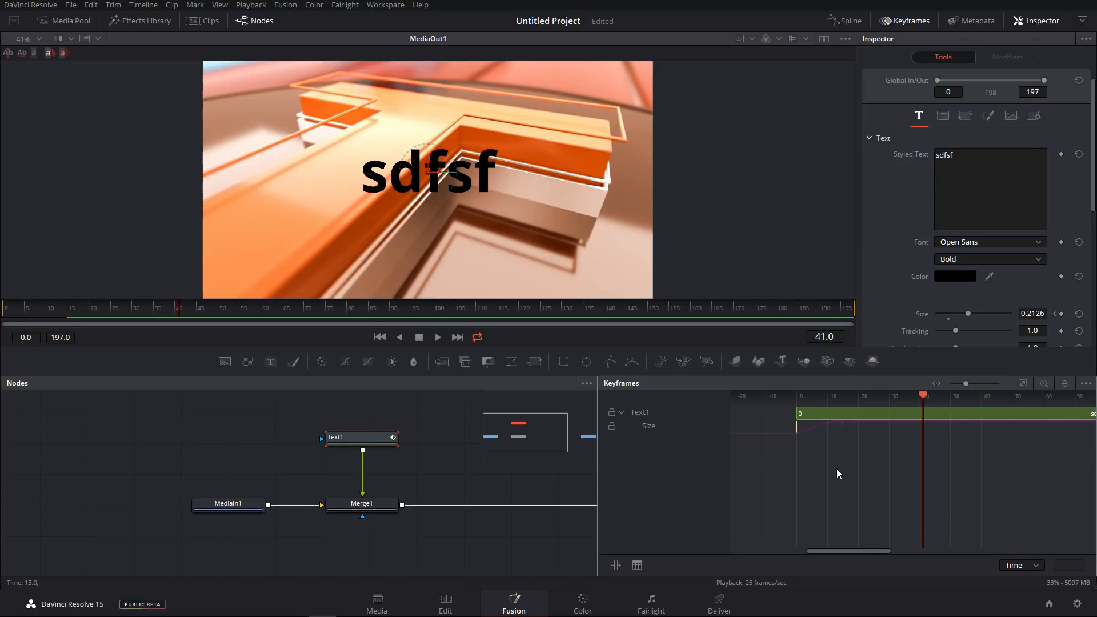
# Narrow the Keyframes editor to widen the Node editor.
pyautogui.moveTo(879, 446); pyautogui.dragTo(763, 430)
pyautogui.moveTo(872, 457); pyautogui.dragTo(796, 437)
pyautogui.moveTo(876, 479); pyautogui.dragTo(771, 425)
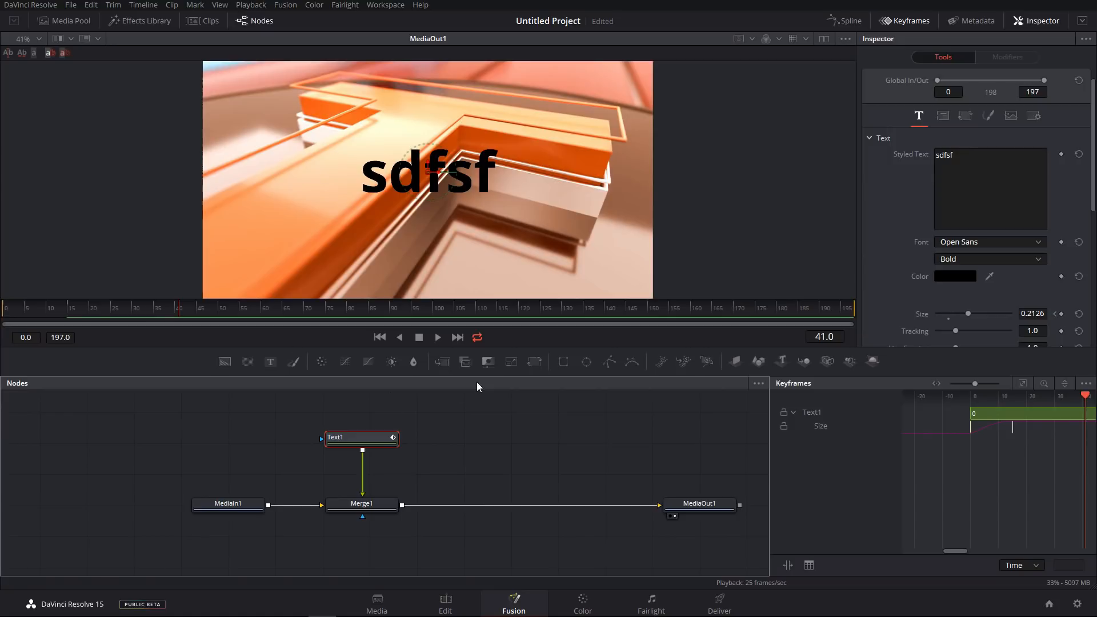
# Set the render range start to frame 40.
pyautogui.click(49, 310)
pyautogui.moveTo(49, 311); pyautogui.dragTo(197, 311)
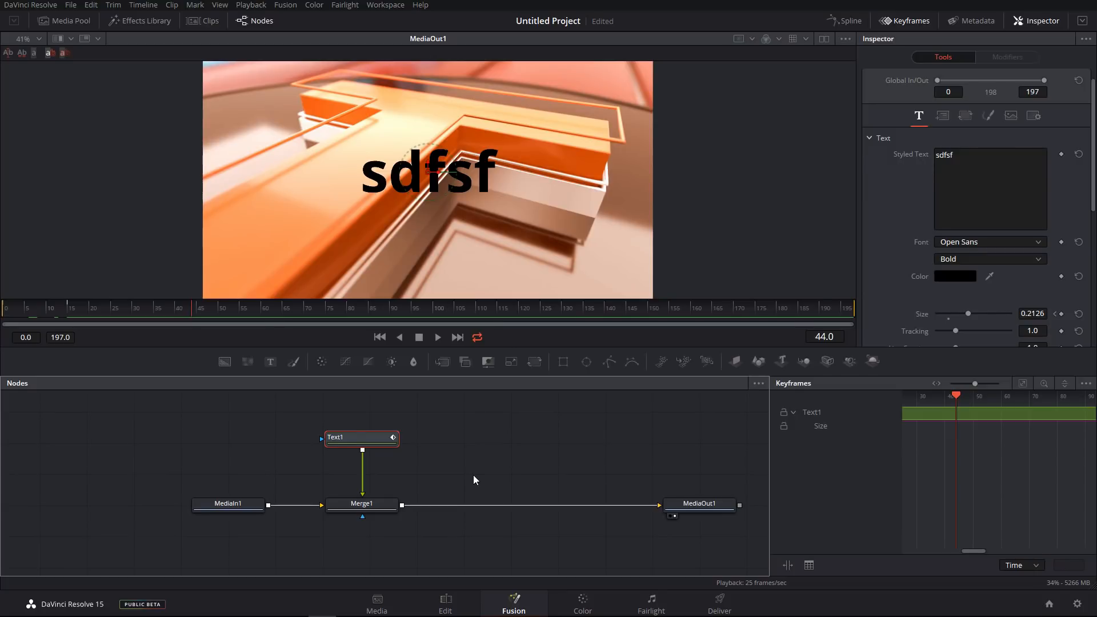
pyautogui.moveTo(86, 310); pyautogui.dragTo(175, 310)
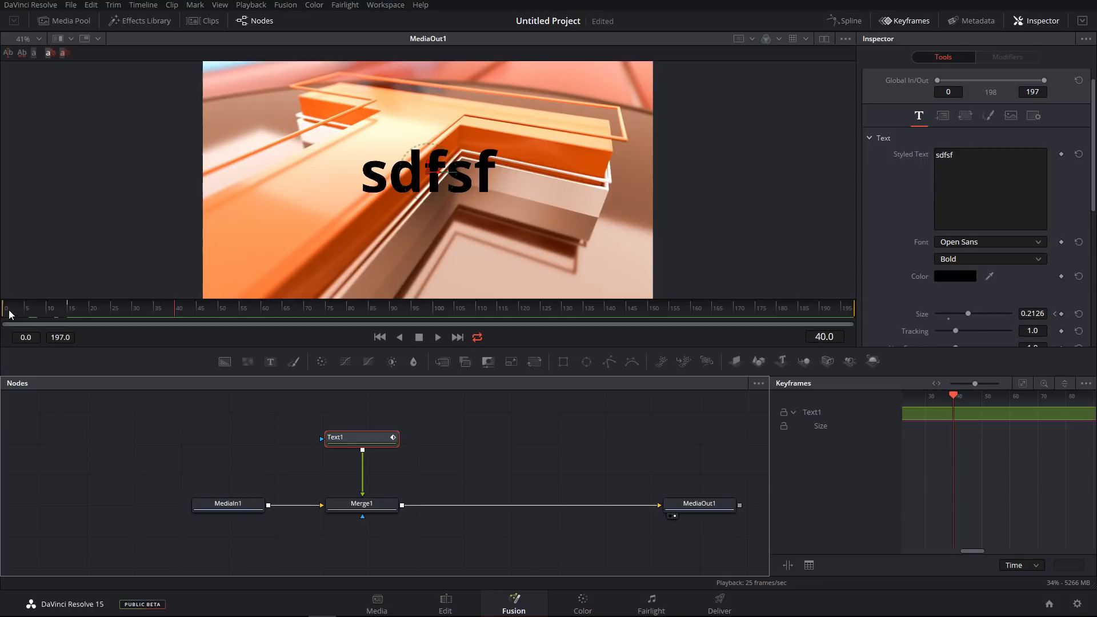
pyautogui.moveTo(4, 311); pyautogui.dragTo(175, 314)
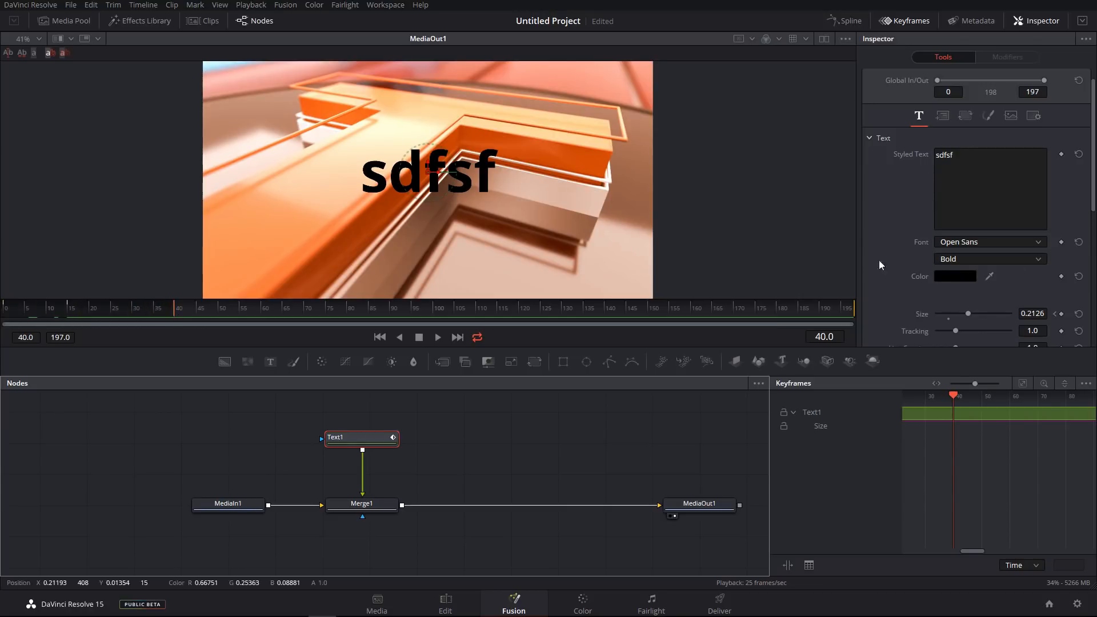
pyautogui.moveTo(854, 312)
pyautogui.mouseDown()
pyautogui.moveTo(292, 314)
pyautogui.moveTo(304, 314)
pyautogui.mouseUp()
# Switch to the Edit page, scrub the timeline to preview the text, and return to Fusion.
pyautogui.click(446, 598)
pyautogui.rightClick(445, 597)
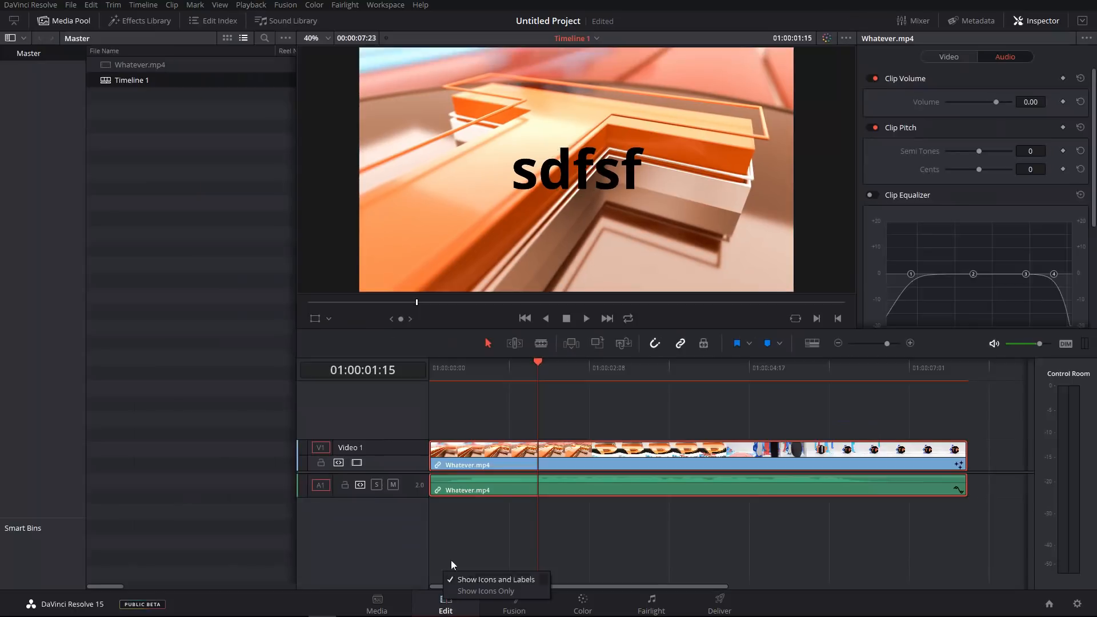
pyautogui.moveTo(644, 363); pyautogui.dragTo(730, 403)
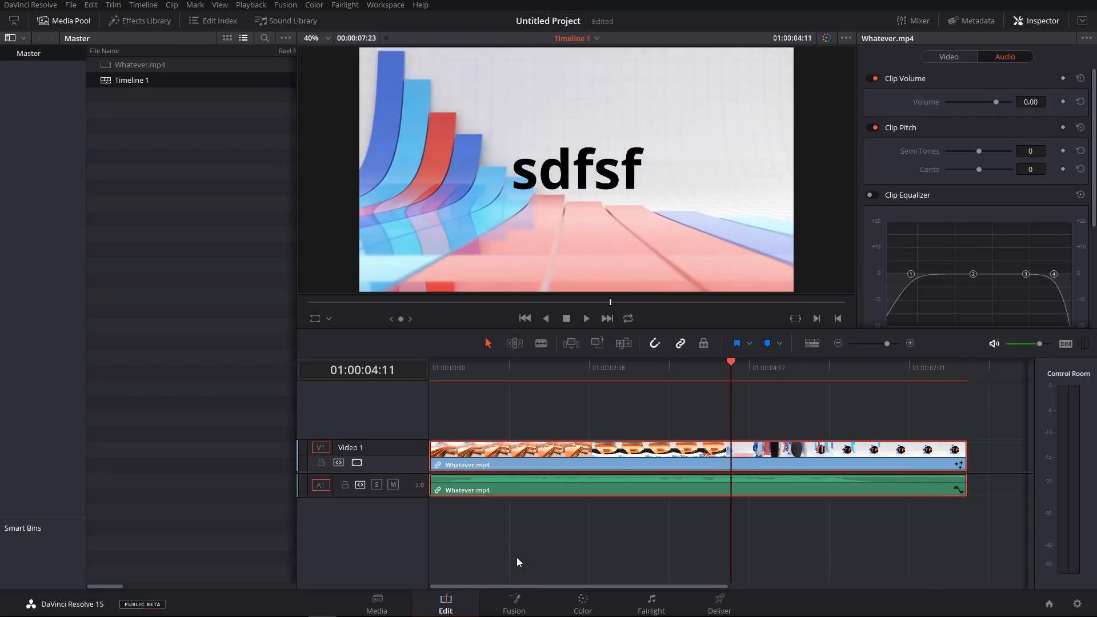
pyautogui.click(517, 601)
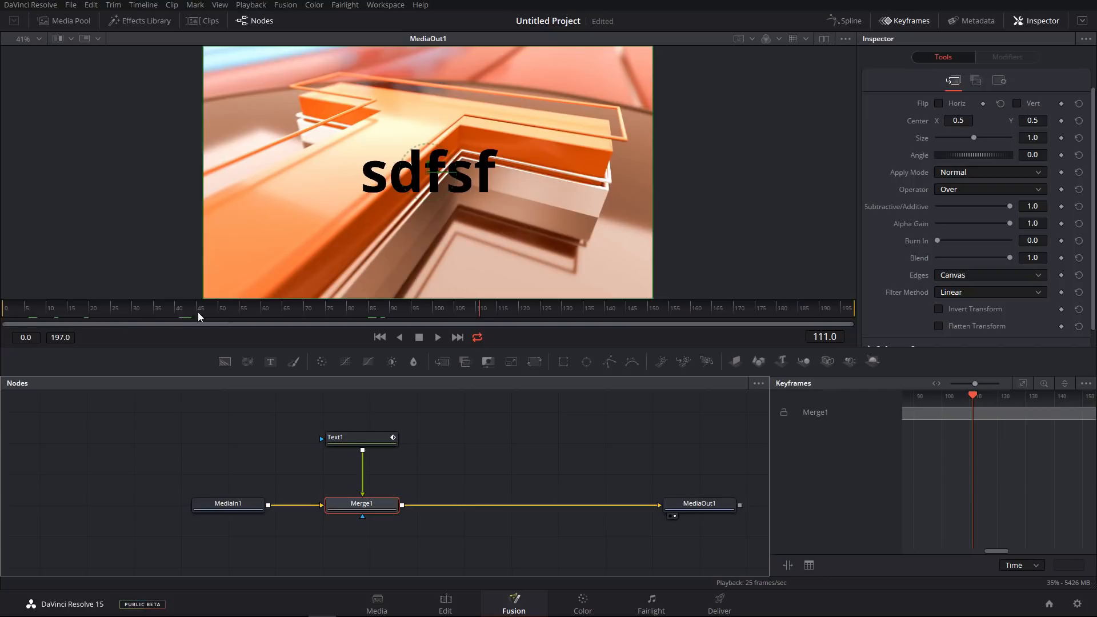
# Set the render range start to frame 50 and move the playhead to frame 70.
pyautogui.moveTo(3, 316); pyautogui.dragTo(217, 316)
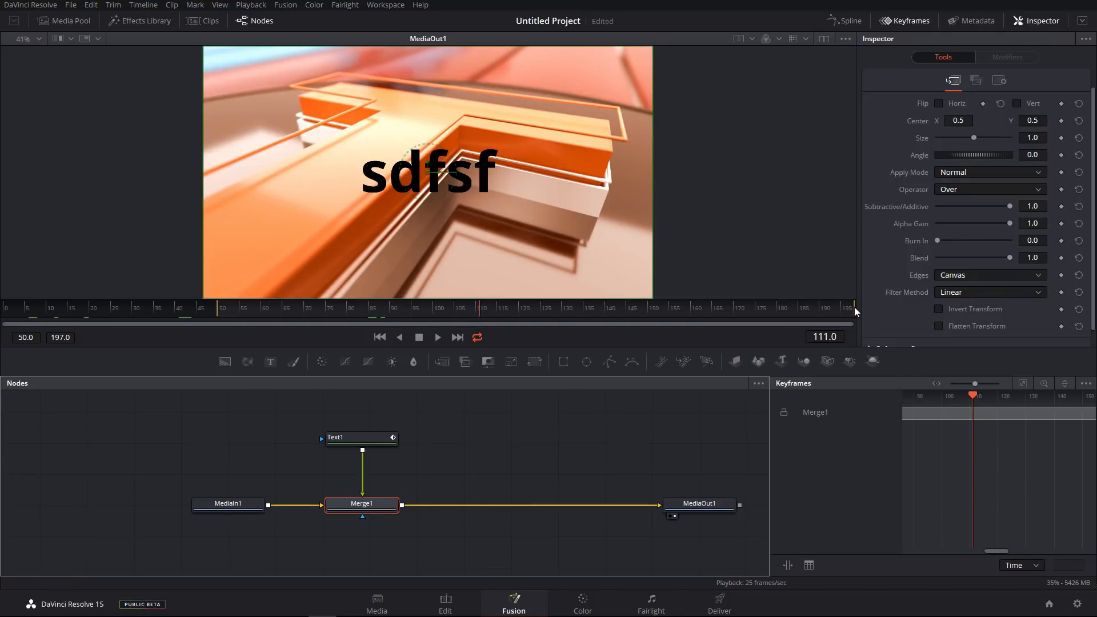
pyautogui.click(306, 308)
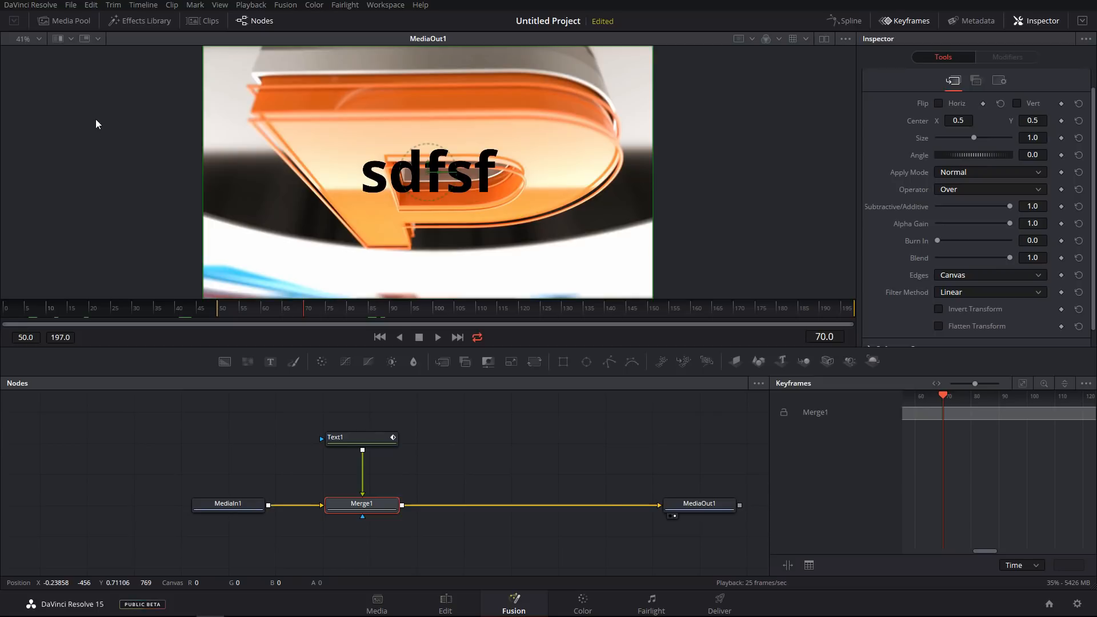
# Open the Media Pool, create a new bin inside Master, and widen the Media Pool panel.
pyautogui.click(71, 21)
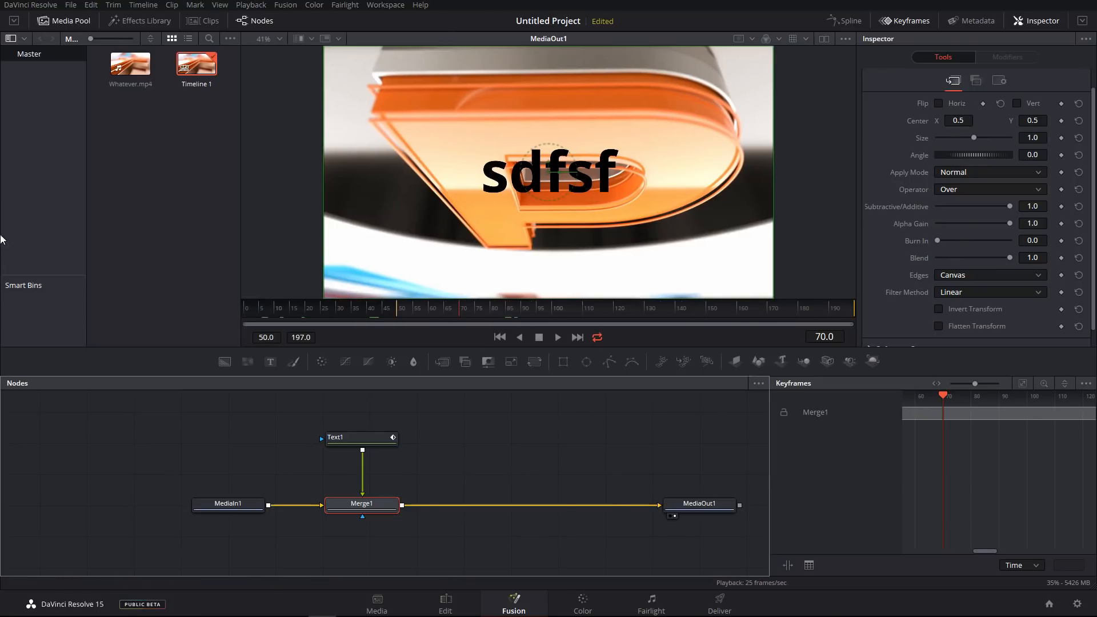
pyautogui.rightClick(38, 153)
pyautogui.click(57, 158)
pyautogui.click(129, 141)
pyautogui.click(34, 73)
pyautogui.click(112, 86)
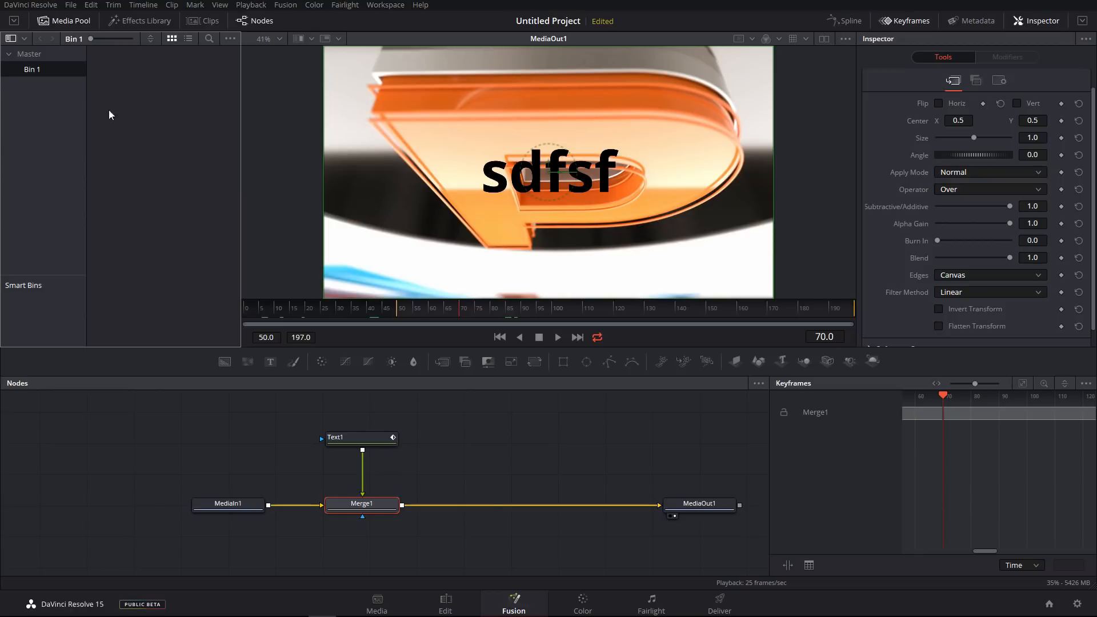
pyautogui.click(33, 55)
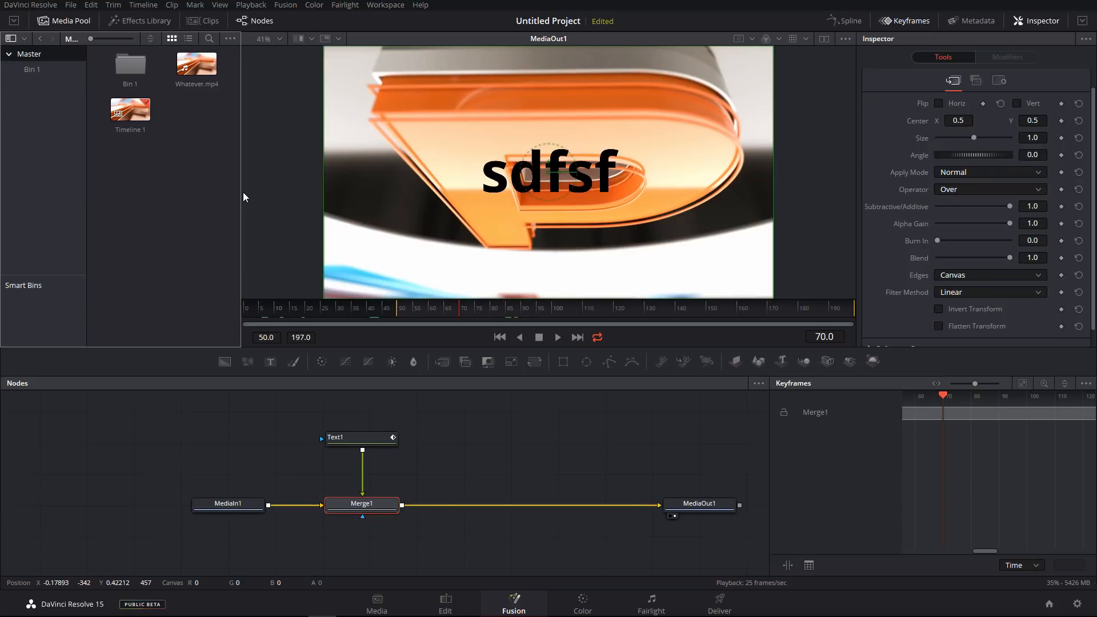
pyautogui.moveTo(240, 192); pyautogui.dragTo(278, 193)
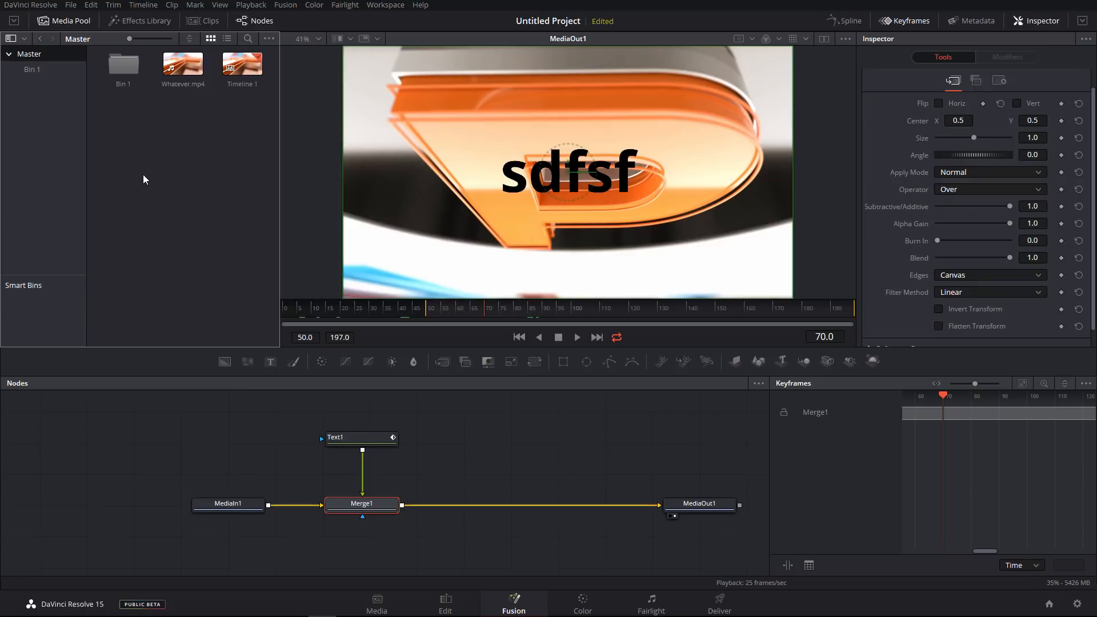
# Open the Effects Library and browse the Tools and Templates categories, ending on Lowerthirds.
pyautogui.click(150, 22)
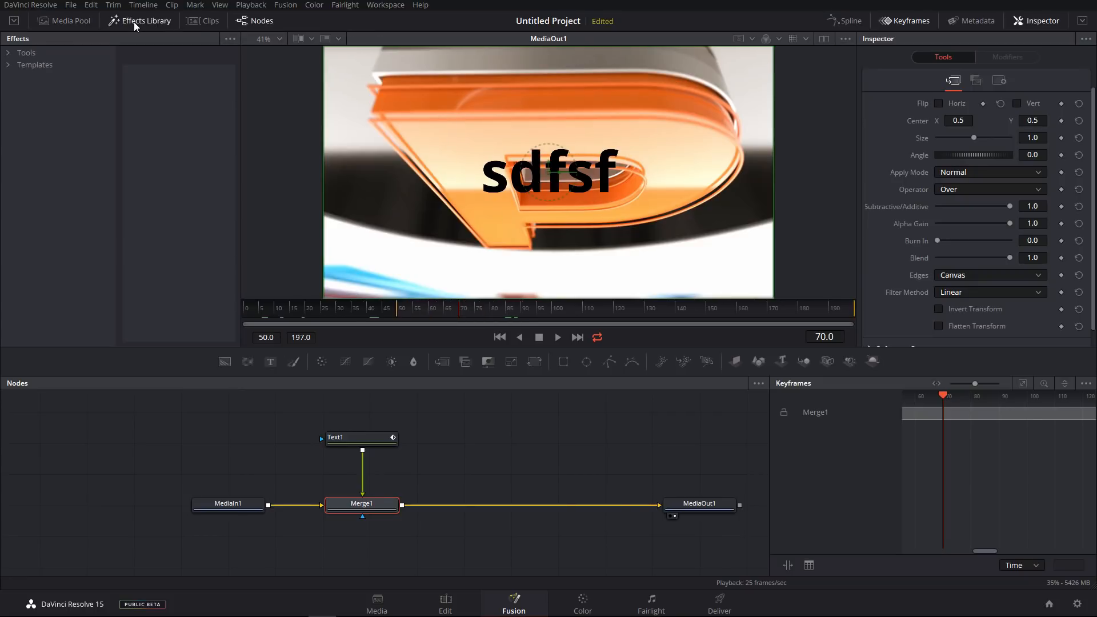
pyautogui.click(11, 54)
pyautogui.moveTo(38, 85); pyautogui.dragTo(32, 221)
pyautogui.click(34, 233)
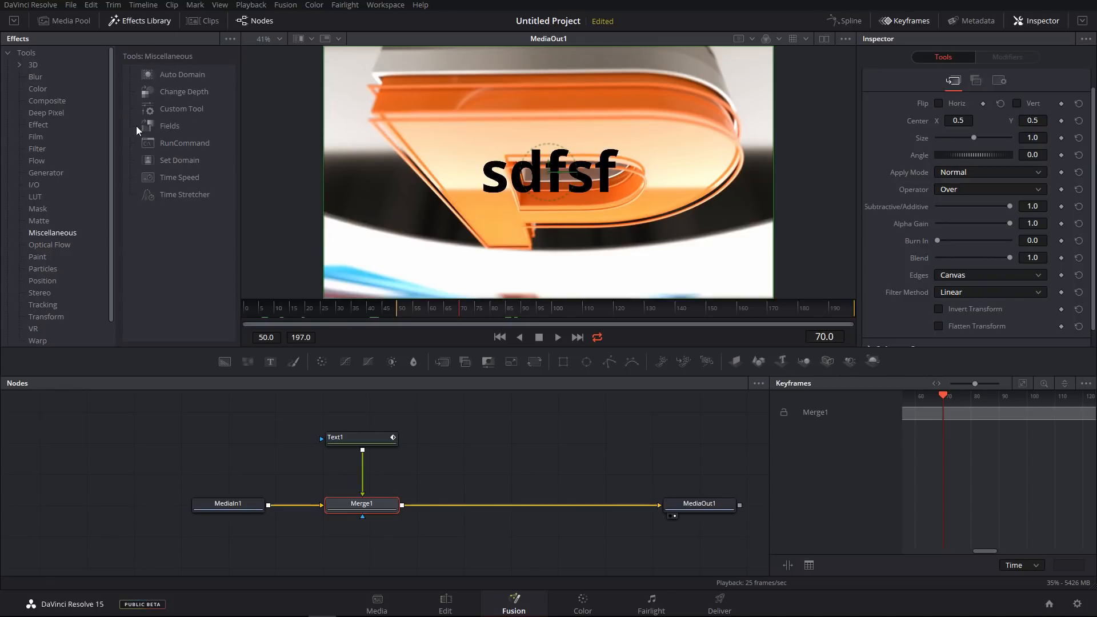
pyautogui.click(8, 53)
pyautogui.click(8, 65)
pyautogui.click(47, 88)
pyautogui.click(51, 116)
pyautogui.click(62, 146)
pyautogui.click(51, 196)
pyautogui.click(52, 101)
pyautogui.click(60, 137)
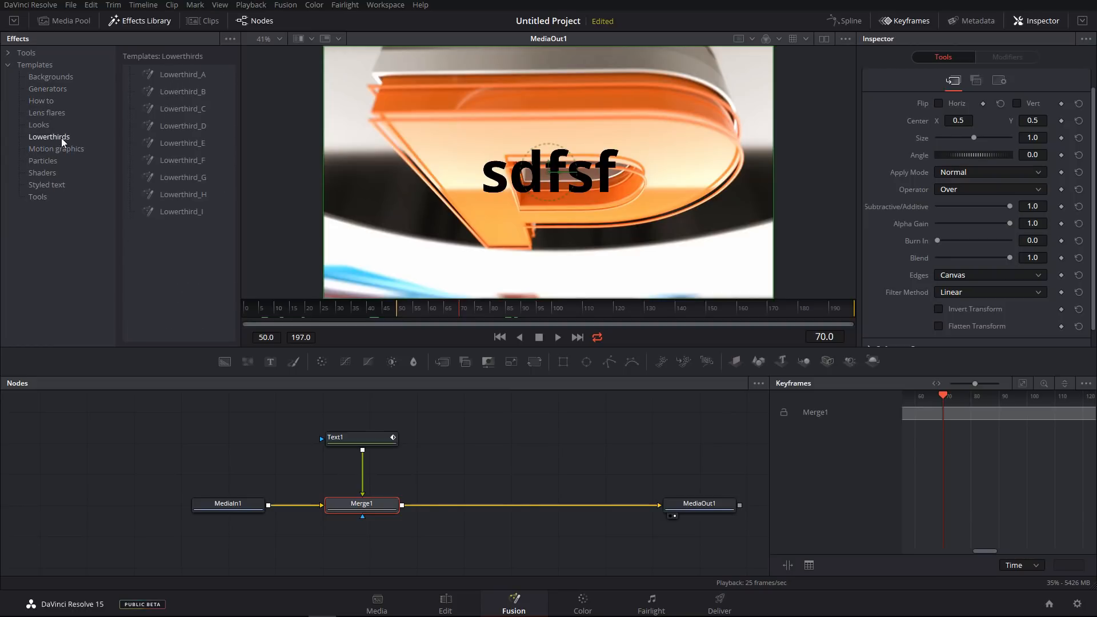
# Add the Lowerthird_G template to the composition and undo it.
pyautogui.doubleClick(189, 177)
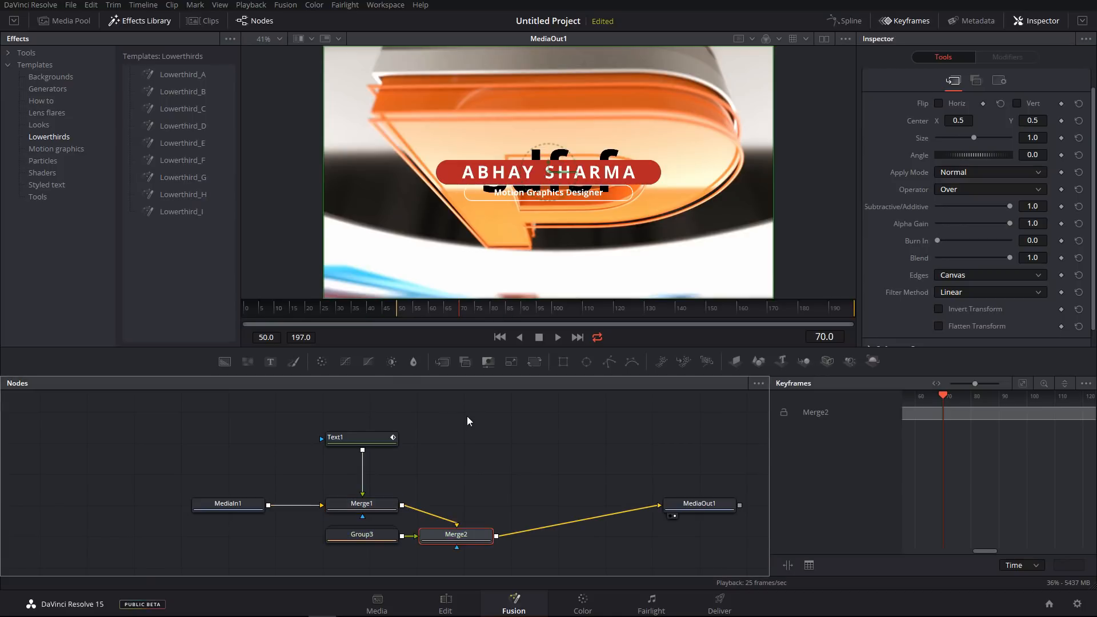
pyautogui.hotkey('ctrl', 'z')
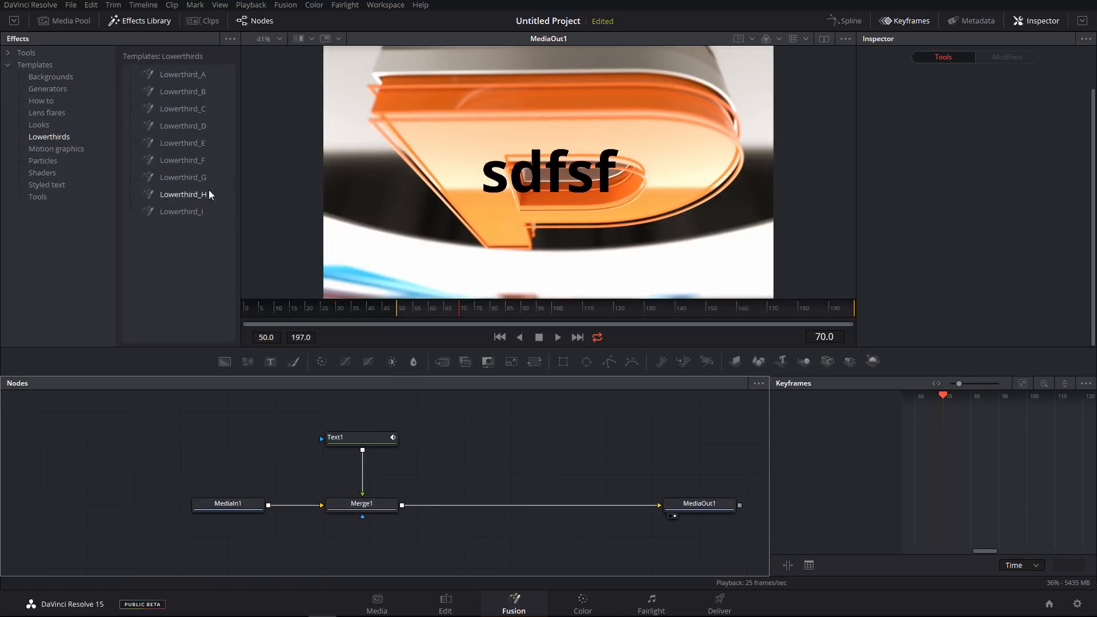
# Add the Lowerthird_H template as an unconnected node and move the playhead to frame 62.
pyautogui.moveTo(489, 448); pyautogui.dragTo(351, 449)
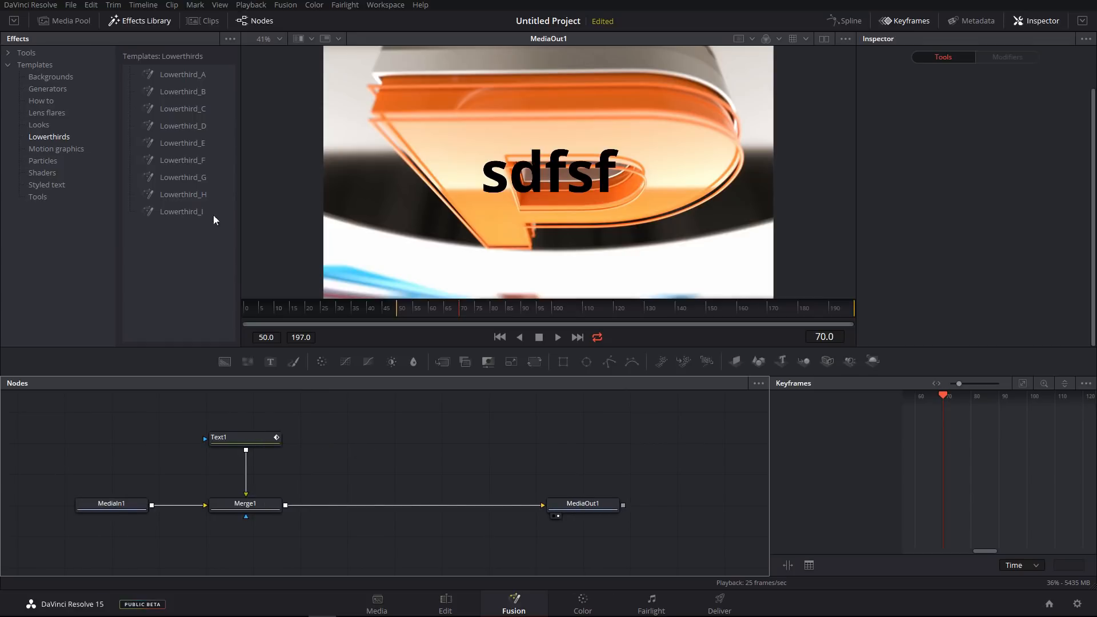
pyautogui.moveTo(215, 195); pyautogui.dragTo(450, 153)
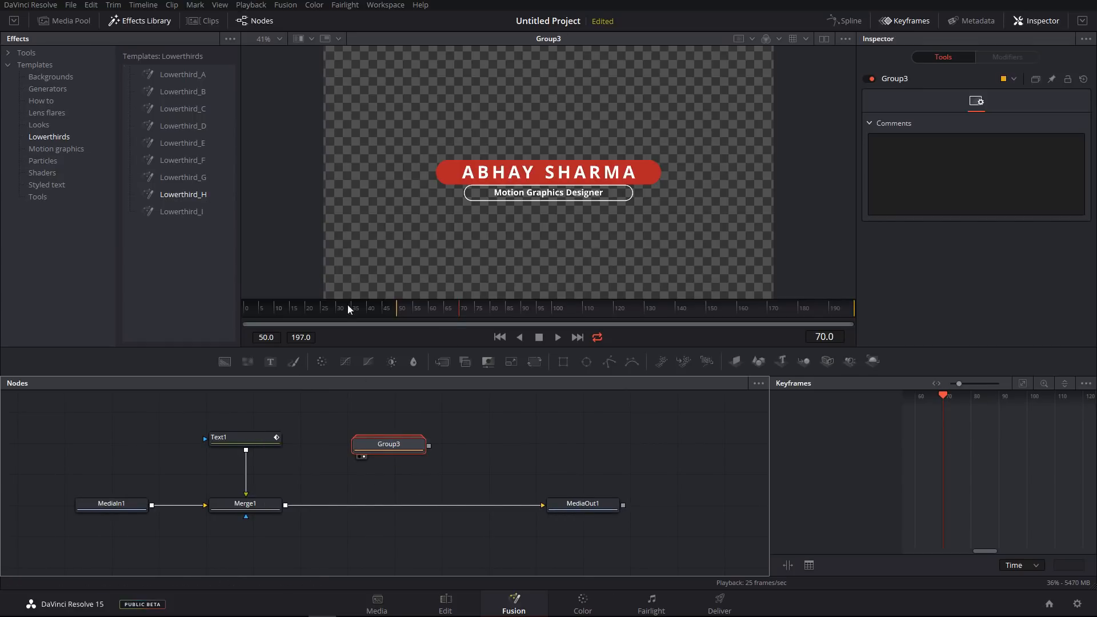
pyautogui.moveTo(426, 310)
pyautogui.mouseDown()
pyautogui.moveTo(416, 314)
pyautogui.moveTo(450, 310)
pyautogui.moveTo(434, 312)
pyautogui.mouseUp()
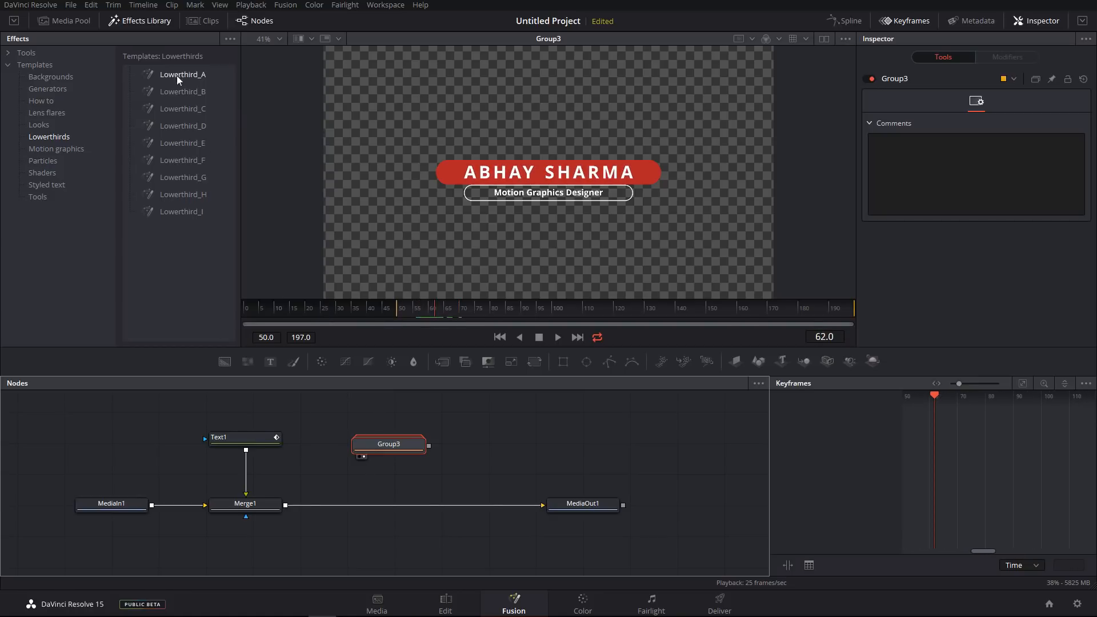
# Try adding the Lowerthird_A template to the node editor, then delete its leftover placeholder node.
pyautogui.moveTo(440, 424); pyautogui.dragTo(287, 438)
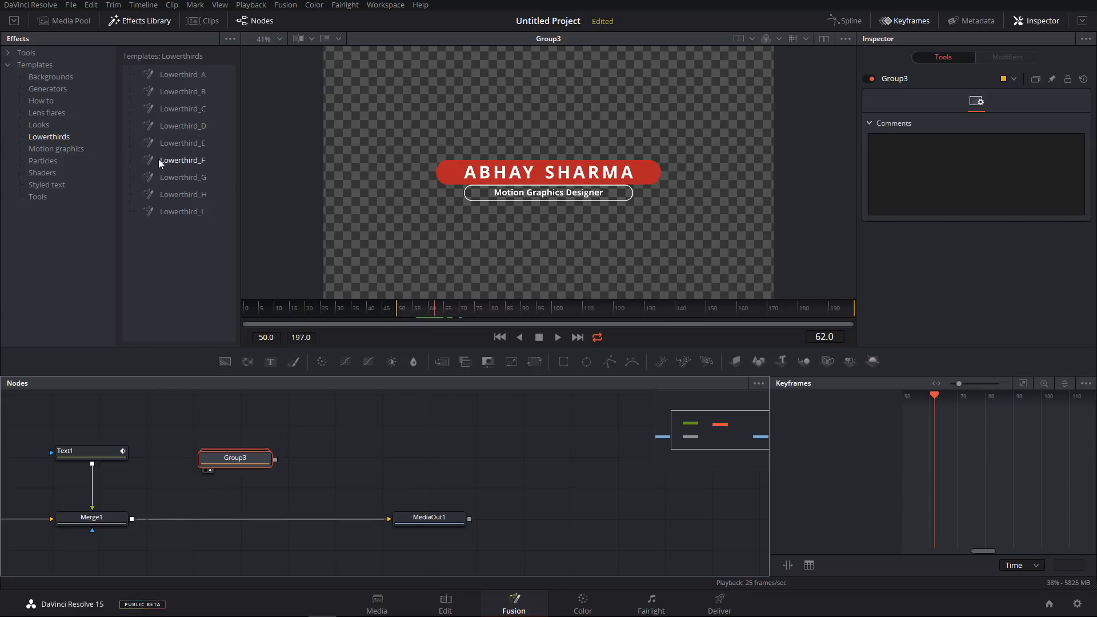
pyautogui.moveTo(181, 121); pyautogui.dragTo(412, 443)
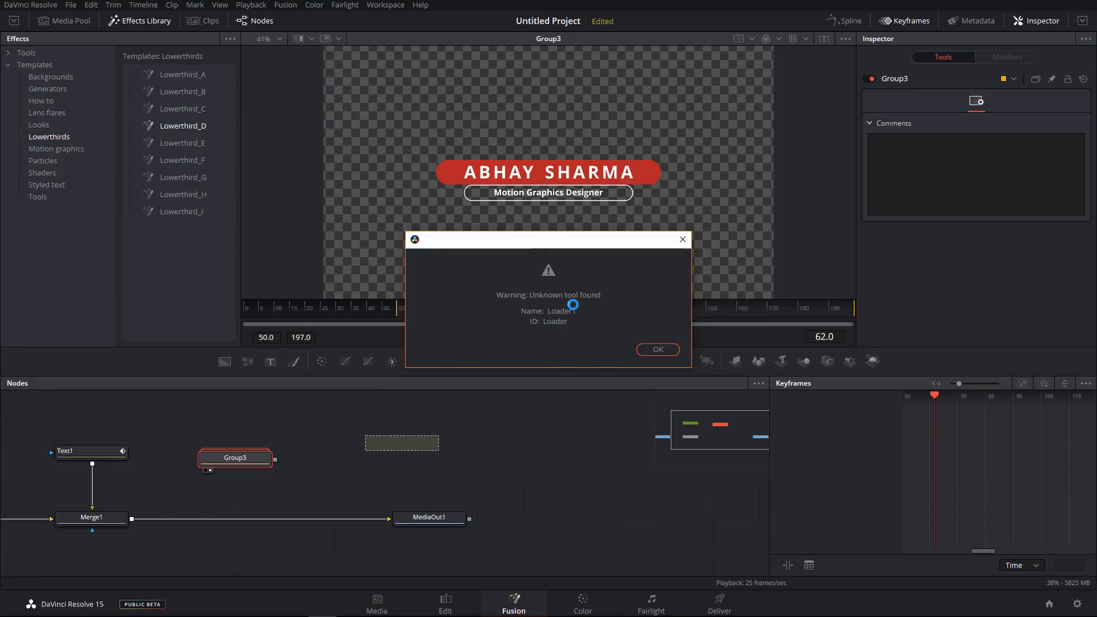
pyautogui.press('Return')
pyautogui.moveTo(398, 443); pyautogui.dragTo(473, 451)
pyautogui.press('Delete')
# Remove the Lowerthird_H group node and select the Text1 node.
pyautogui.moveTo(360, 432); pyautogui.dragTo(400, 439)
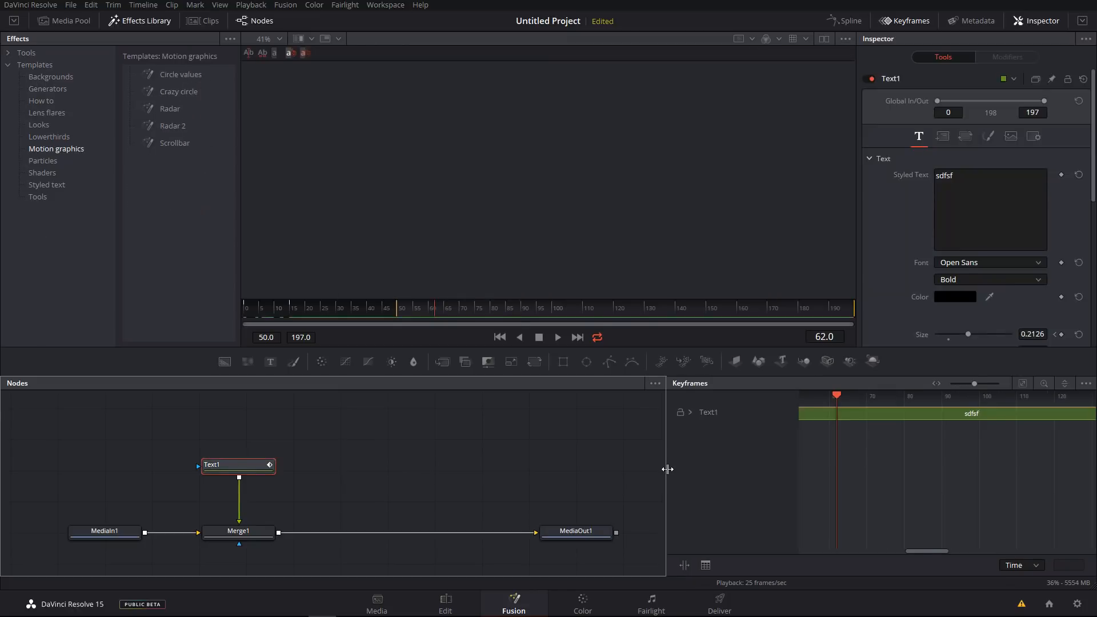
pyautogui.moveTo(666, 465); pyautogui.dragTo(667, 470)
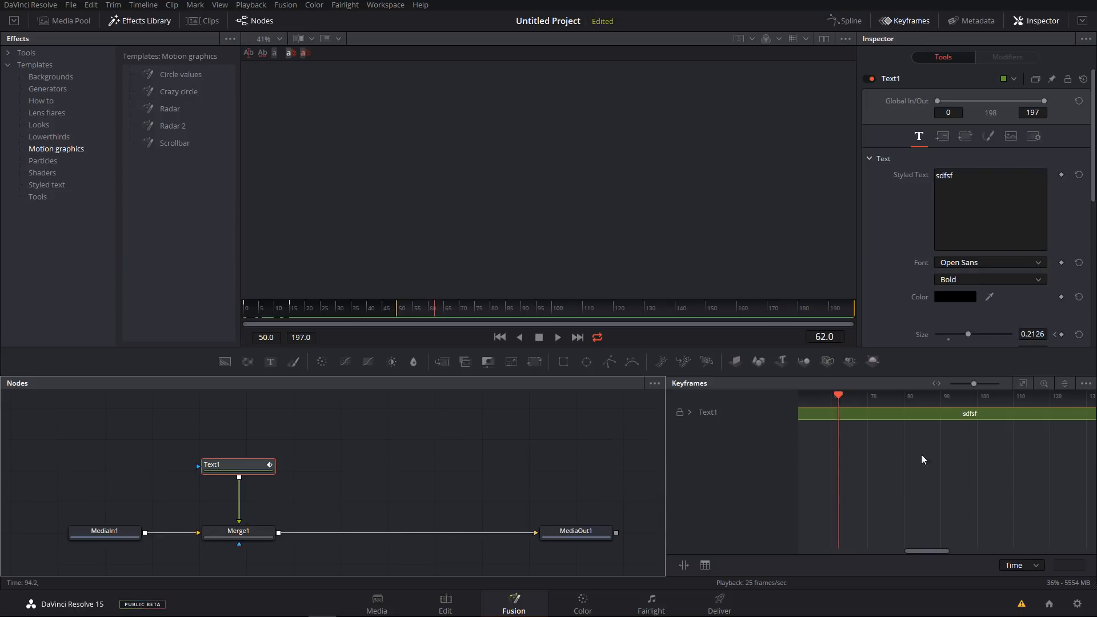
# Open the Keyframes panel's Create / Edit Filters settings and save them.
pyautogui.click(1086, 383)
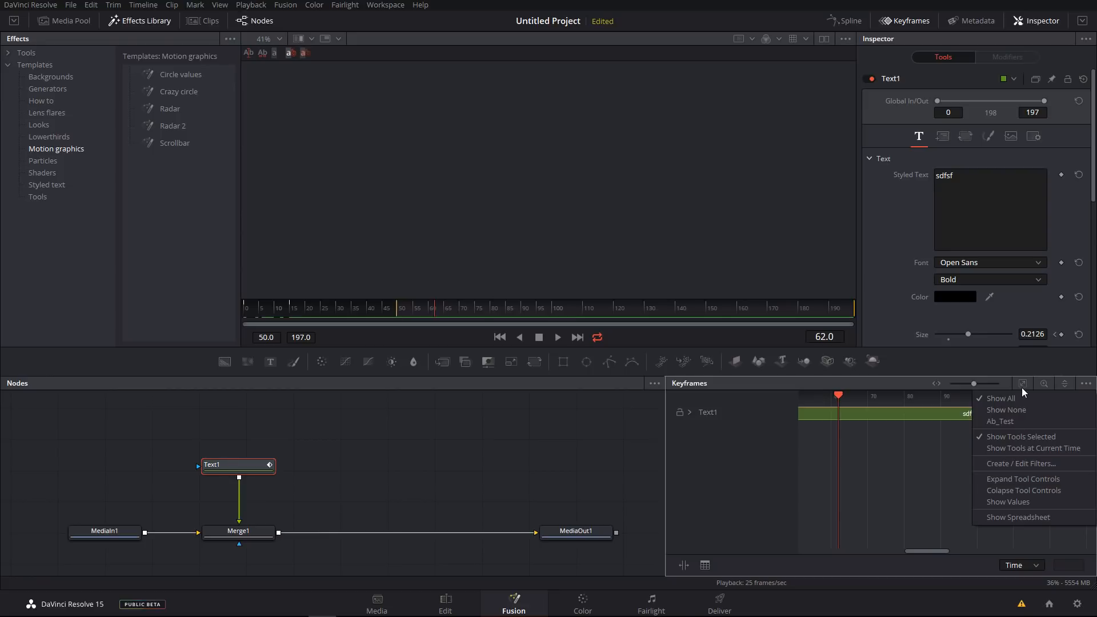
pyautogui.click(1002, 463)
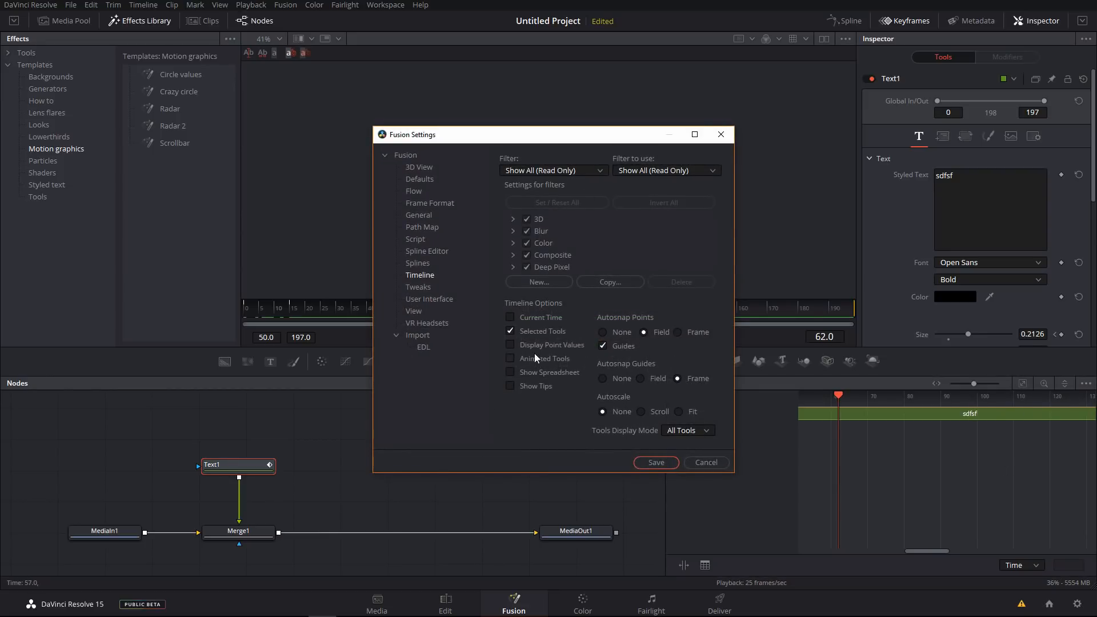
pyautogui.click(656, 463)
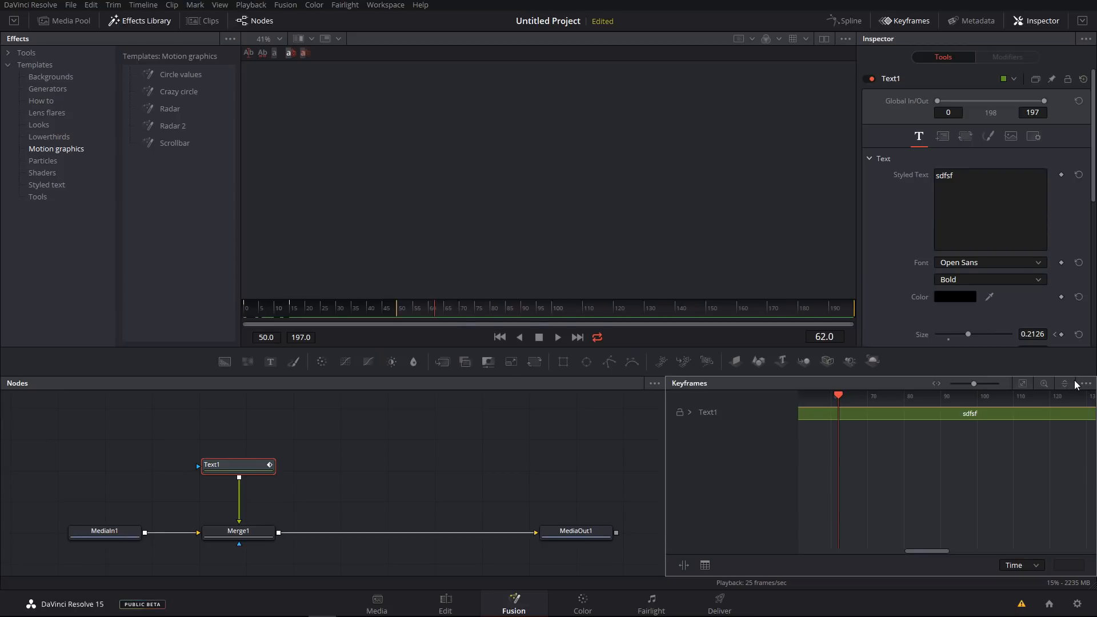
# Narrow the Keyframes panel and view the MediaOut1 result in the viewer.
pyautogui.moveTo(666, 454); pyautogui.dragTo(796, 469)
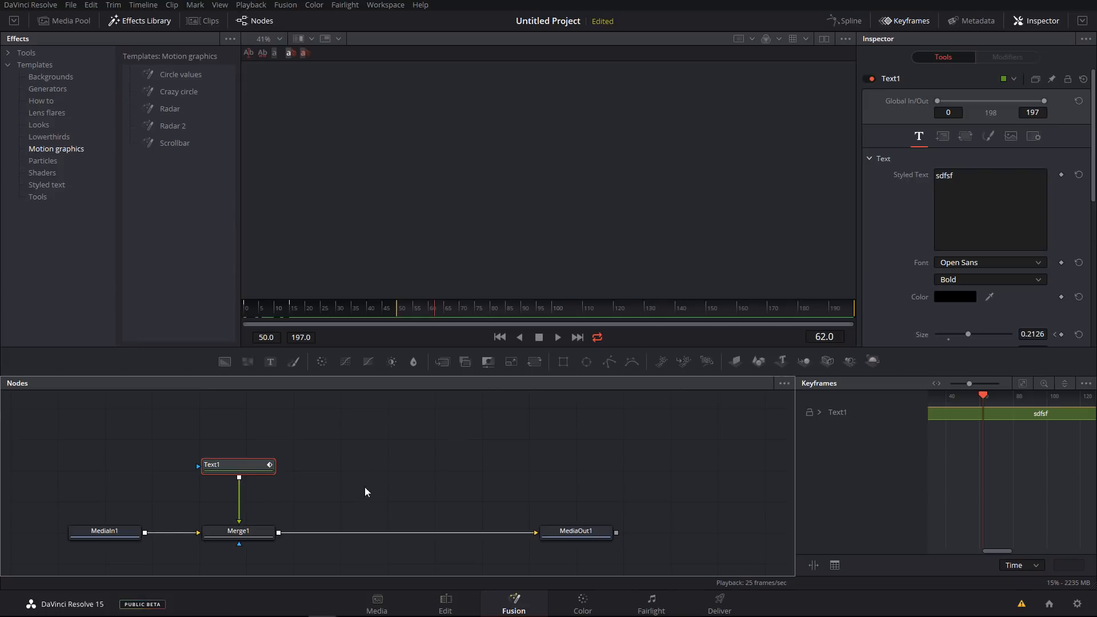
pyautogui.moveTo(361, 490); pyautogui.dragTo(376, 462)
pyautogui.click(567, 515)
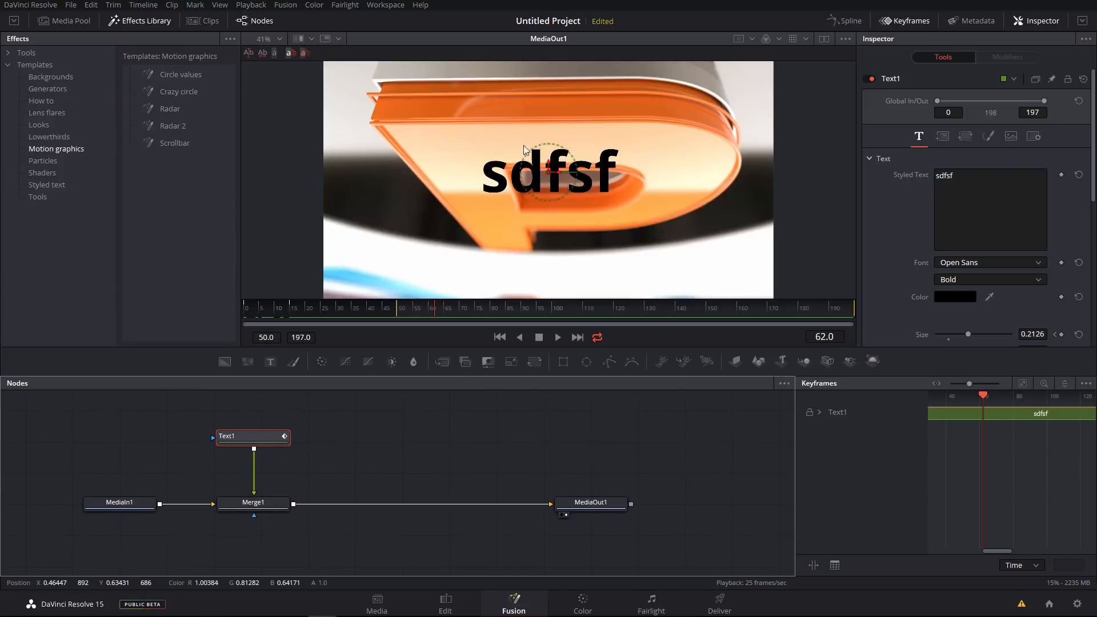
pyautogui.click(417, 435)
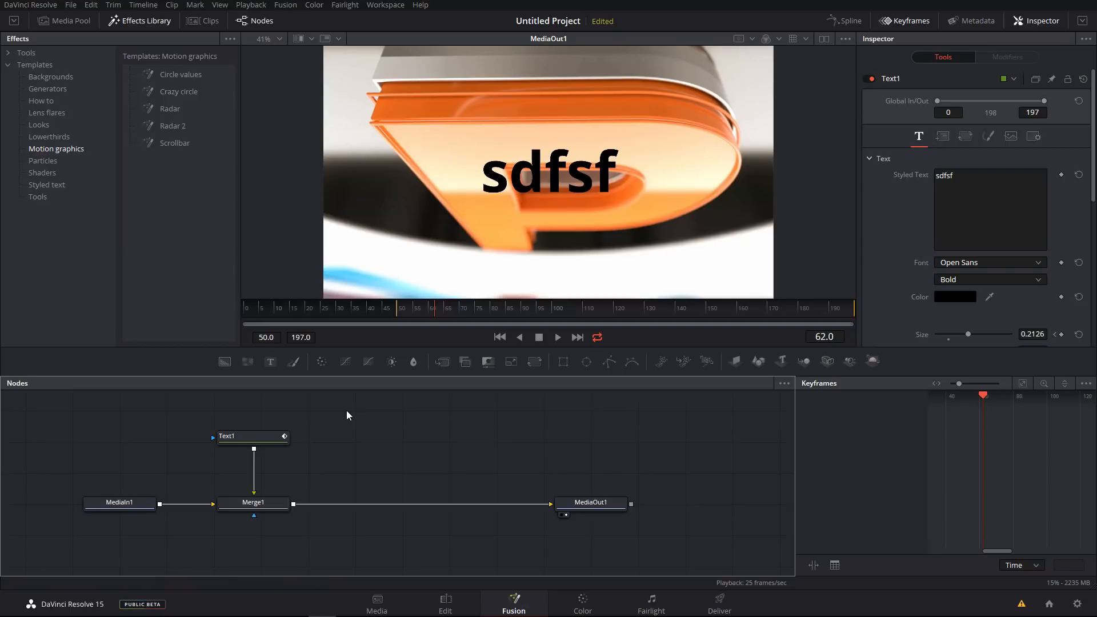
# Hide the Effects Library, Node editor and Keyframes panel to enlarge the viewer.
pyautogui.click(136, 22)
pyautogui.click(255, 20)
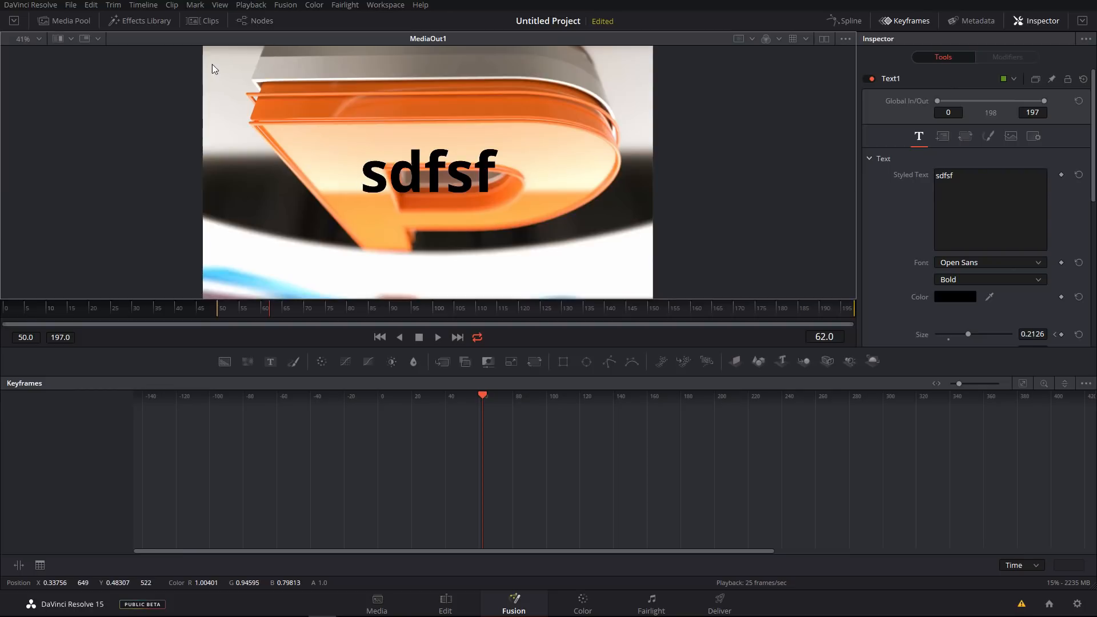
pyautogui.click(907, 20)
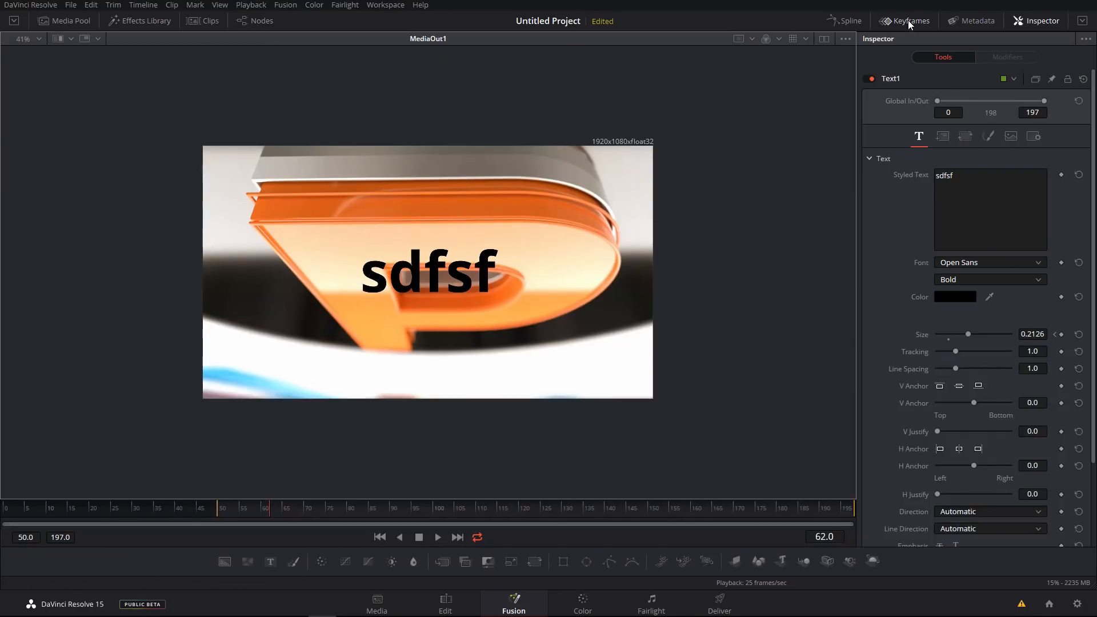
# Zoom and pan the viewer to inspect the composited text over the clip.
pyautogui.scroll(4, 407, 323)
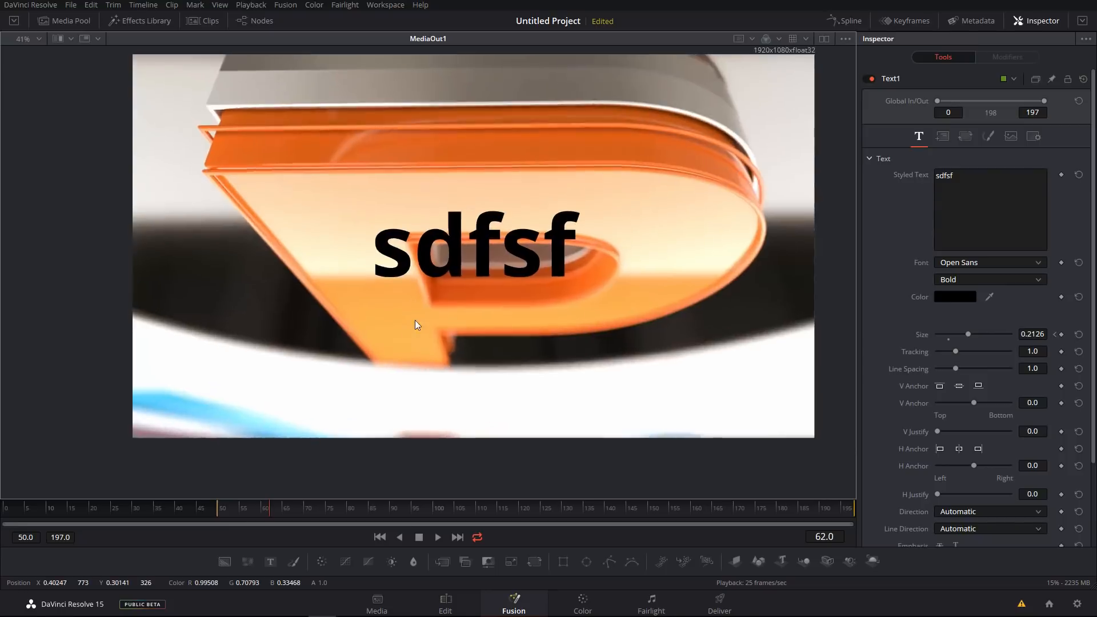
pyautogui.moveTo(725, 217); pyautogui.dragTo(603, 280)
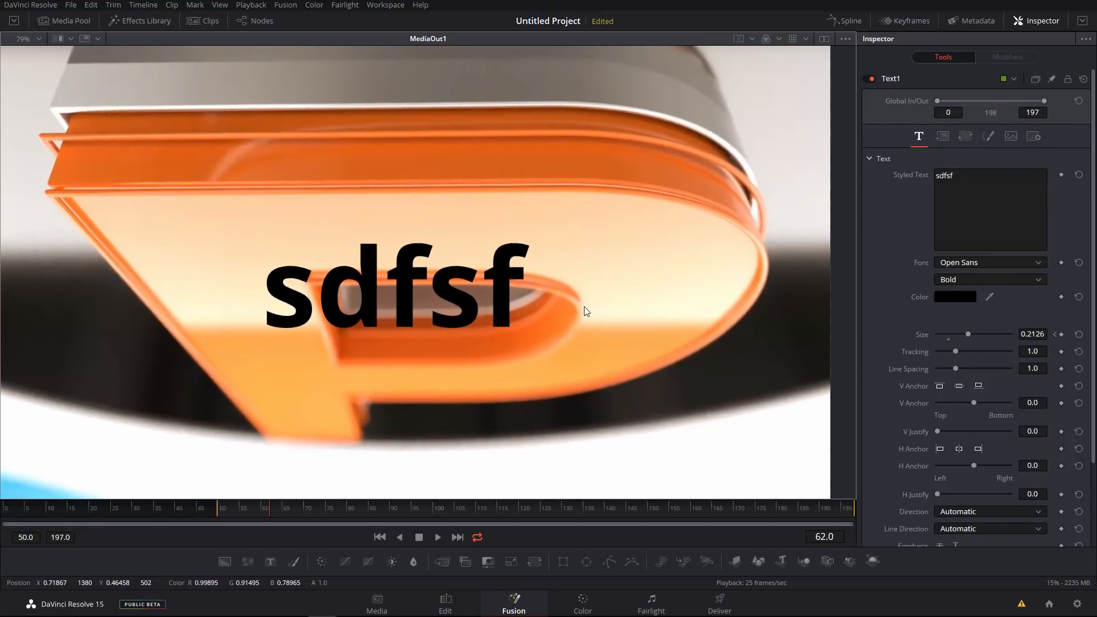
pyautogui.scroll(-3, 584, 303)
pyautogui.scroll(1, 552, 314)
pyautogui.moveTo(551, 314)
pyautogui.mouseDown()
pyautogui.moveTo(551, 291)
pyautogui.moveTo(550, 335)
pyautogui.mouseUp()
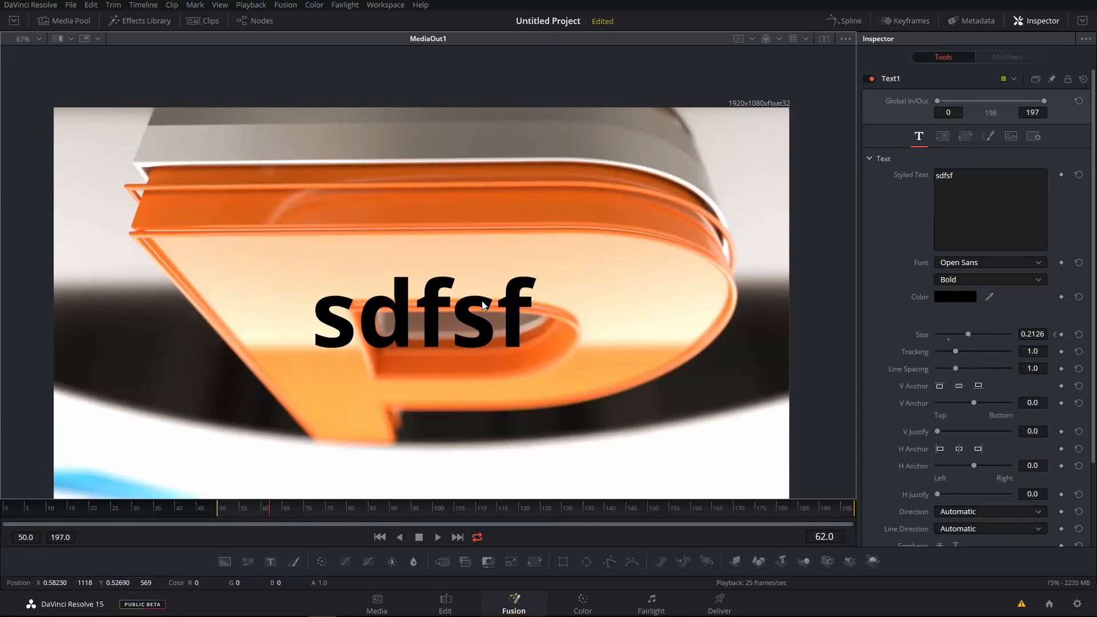
pyautogui.moveTo(482, 301); pyautogui.dragTo(483, 257)
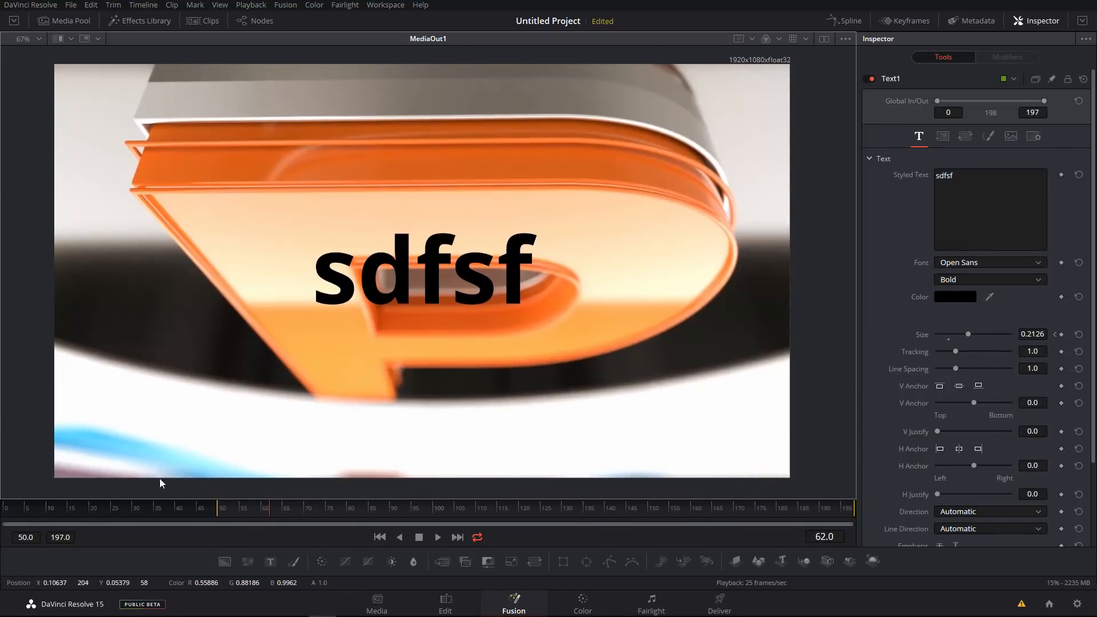
pyautogui.scroll(1, 602, 234)
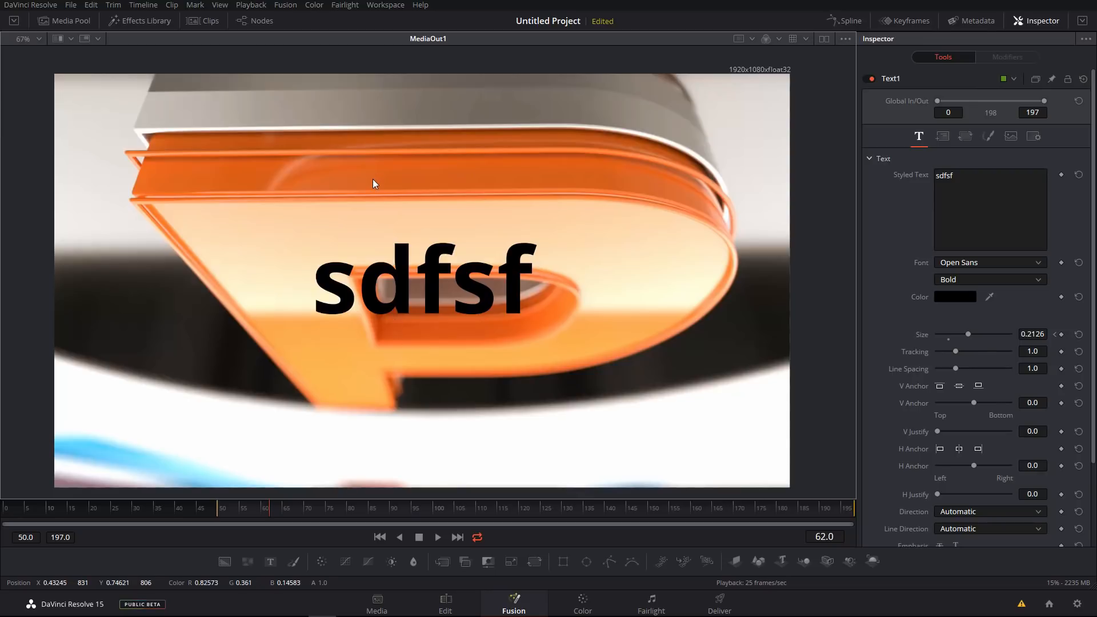
# Reopen the Node editor and adjust the split between the viewer and the Node editor.
pyautogui.click(84, 22)
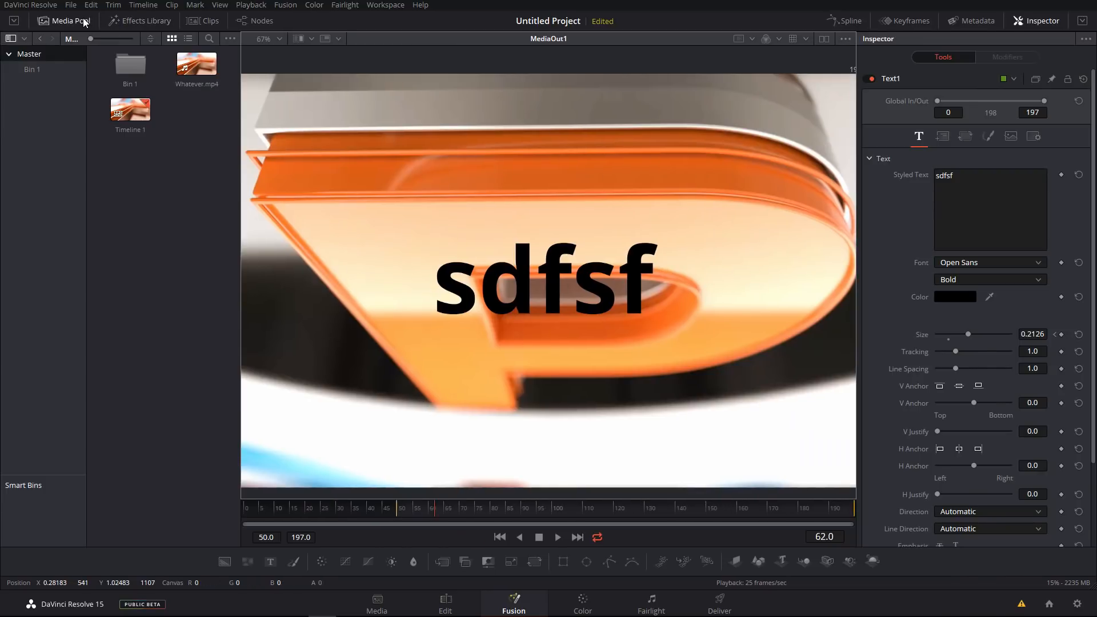
pyautogui.click(84, 22)
pyautogui.click(257, 21)
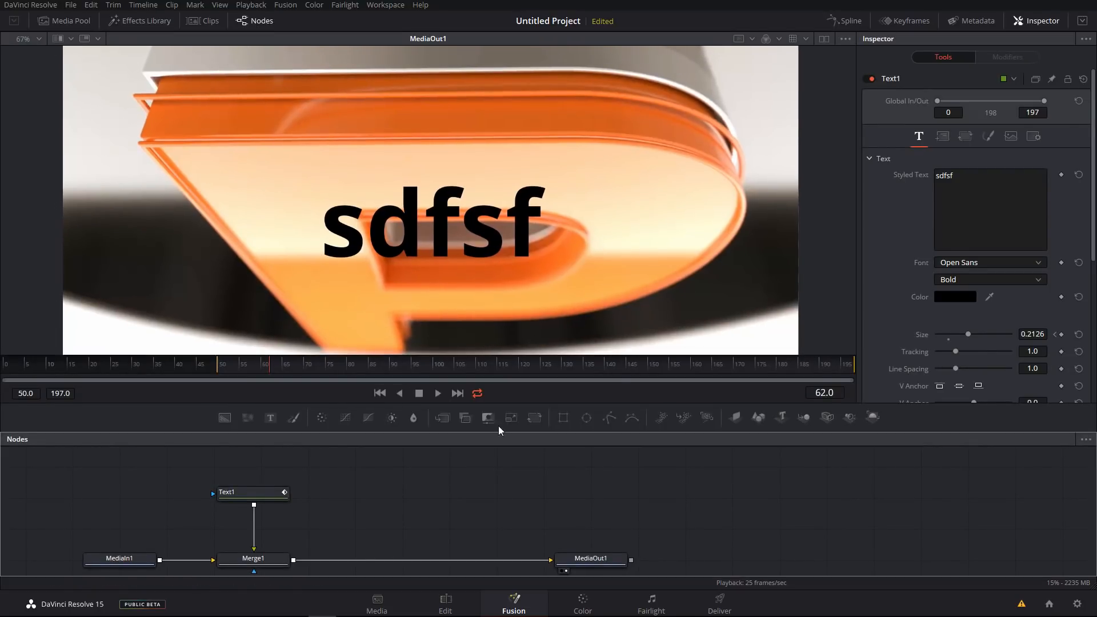
pyautogui.moveTo(521, 499); pyautogui.dragTo(562, 482)
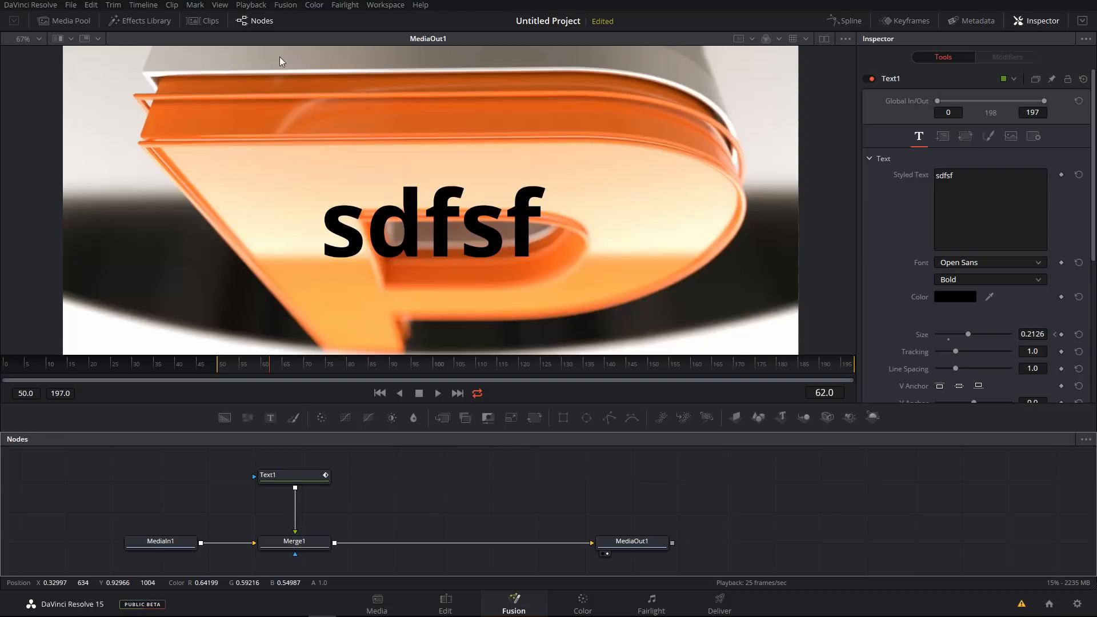
pyautogui.click(285, 5)
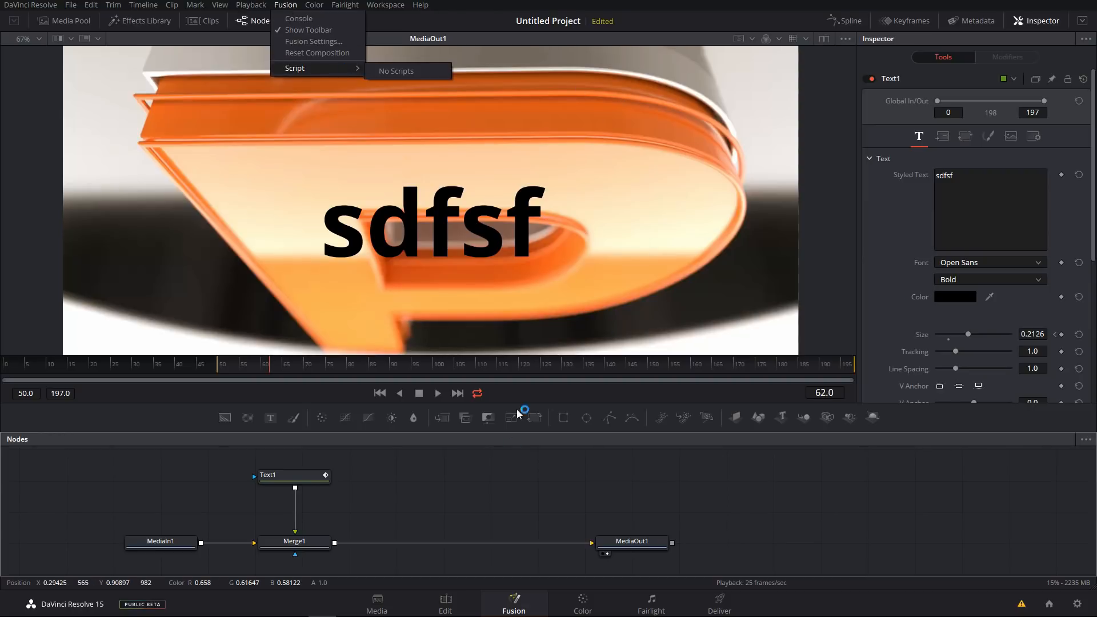
pyautogui.click(480, 491)
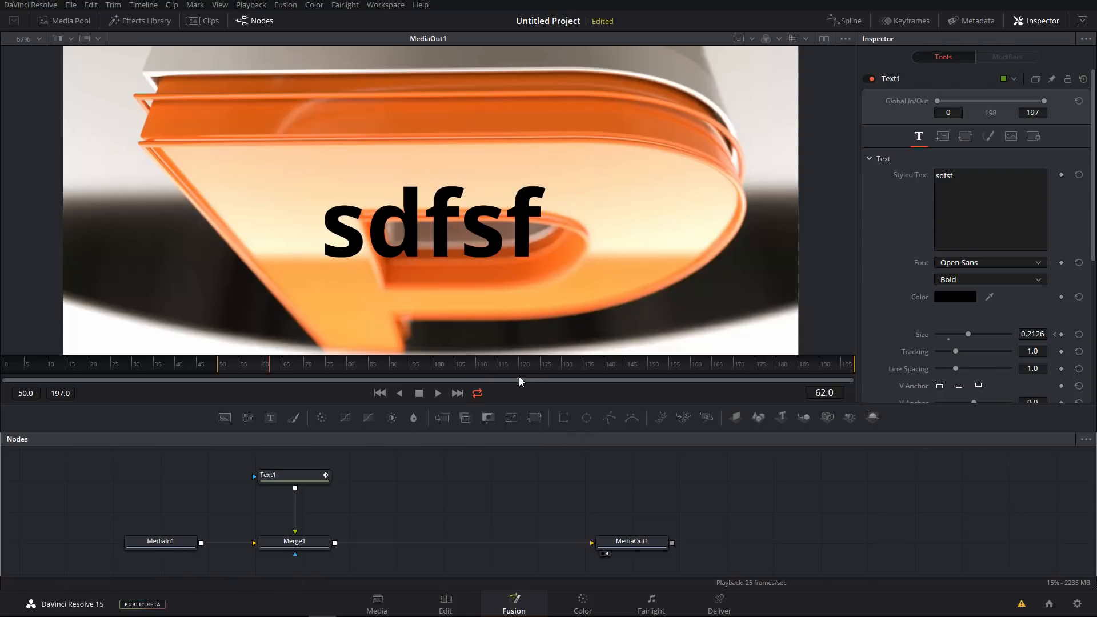
pyautogui.moveTo(409, 404); pyautogui.dragTo(454, 406)
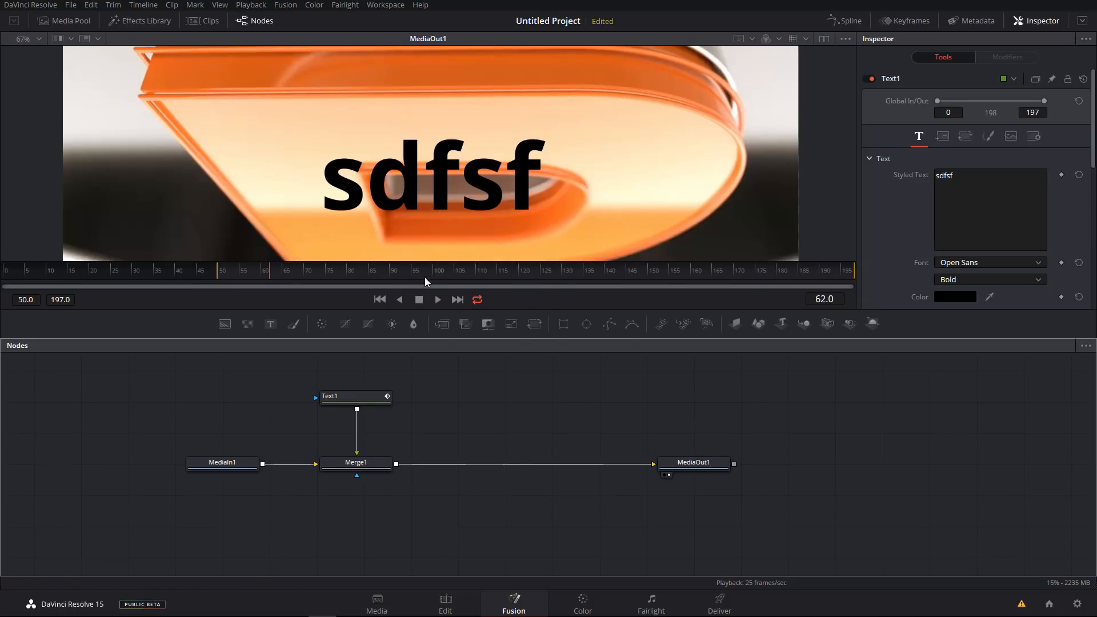
pyautogui.moveTo(413, 312); pyautogui.dragTo(414, 389)
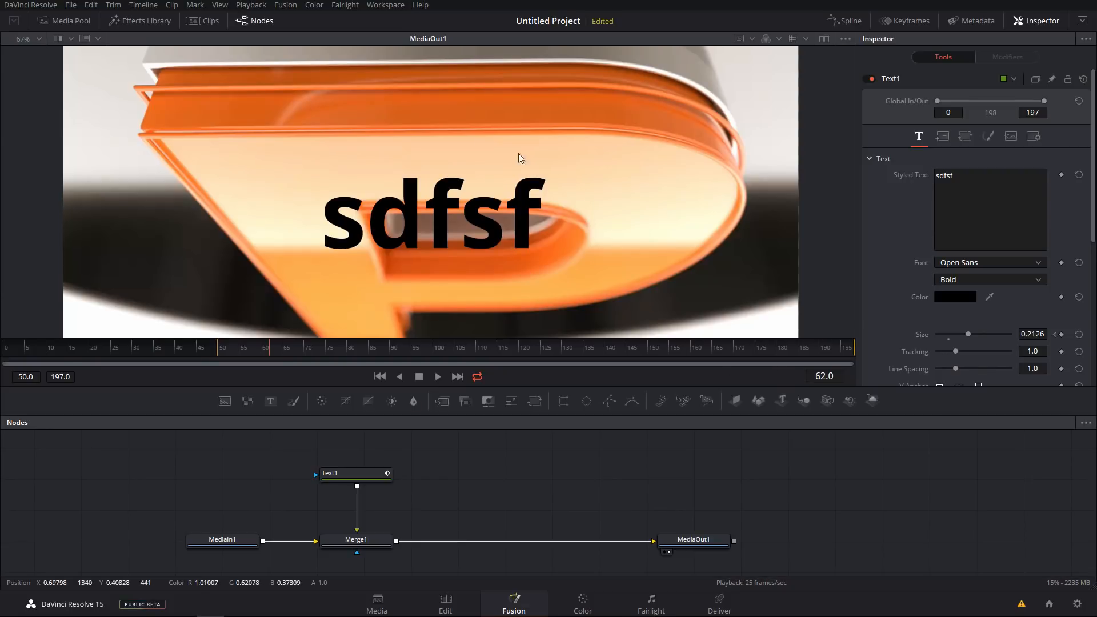
# Open the viewer's playback options menu and close it without changes.
pyautogui.moveTo(707, 95); pyautogui.dragTo(629, 187)
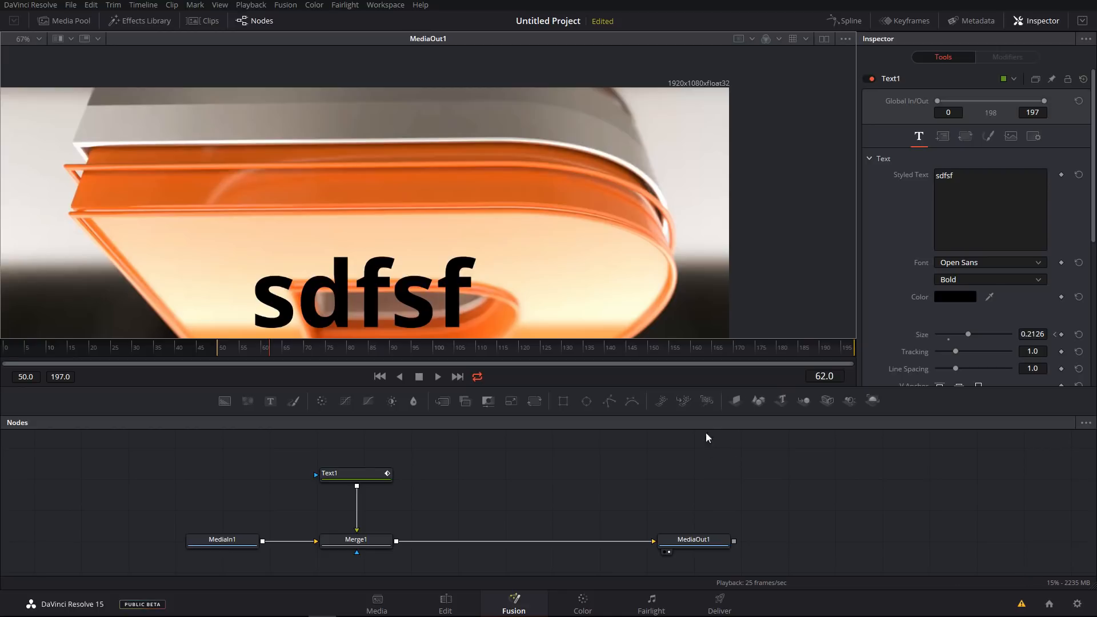
pyautogui.rightClick(667, 375)
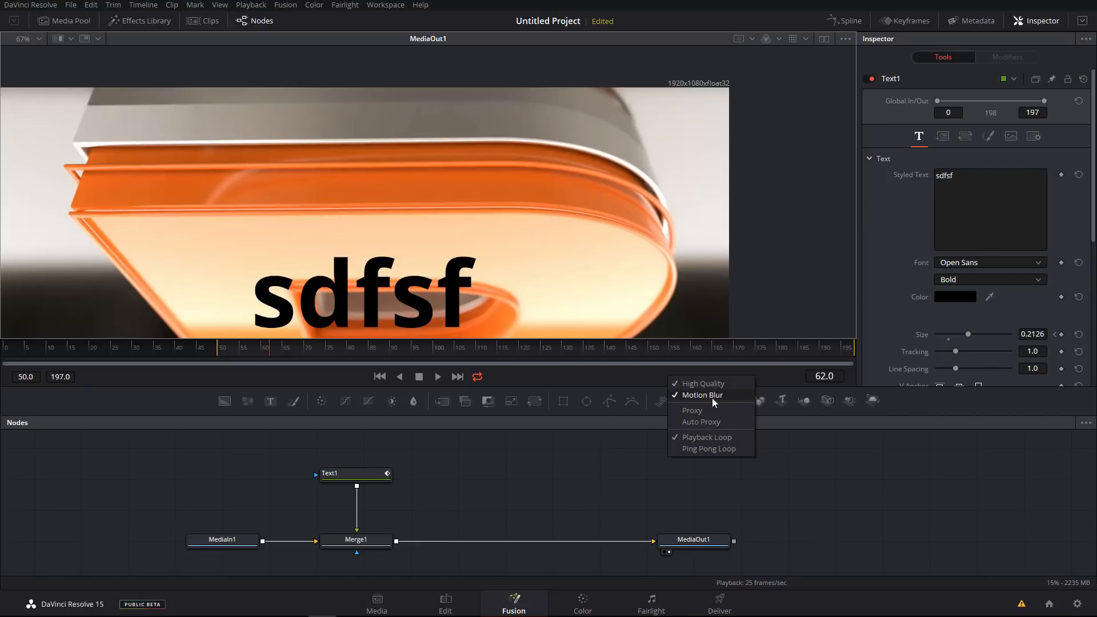
pyautogui.click(559, 468)
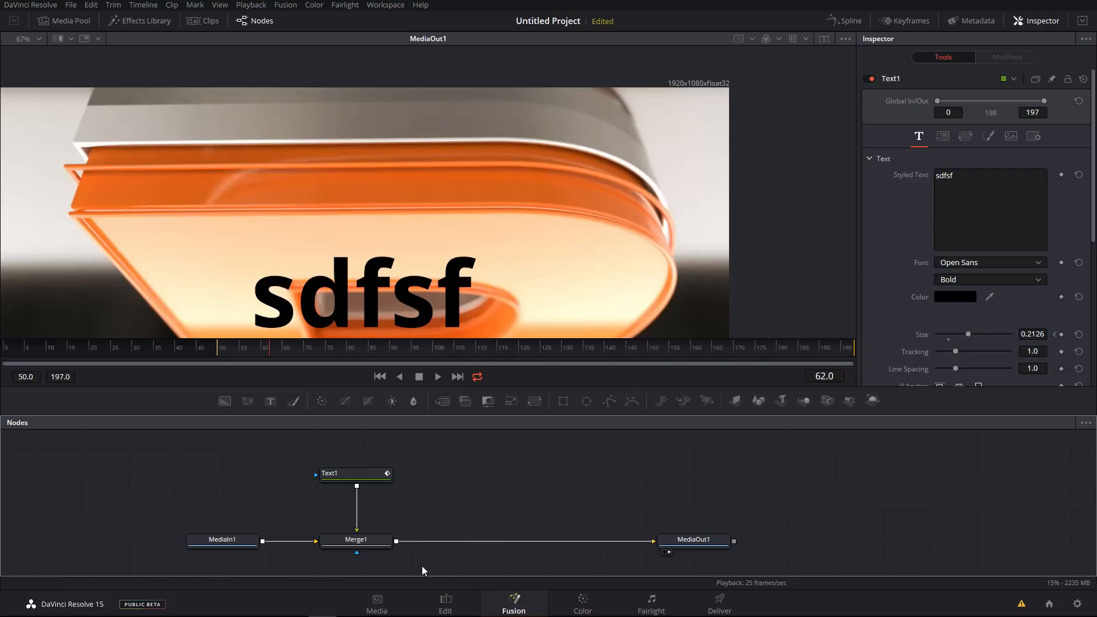
# Switch to the Edit page to view the composited clip, then return to the Fusion page.
pyautogui.click(445, 600)
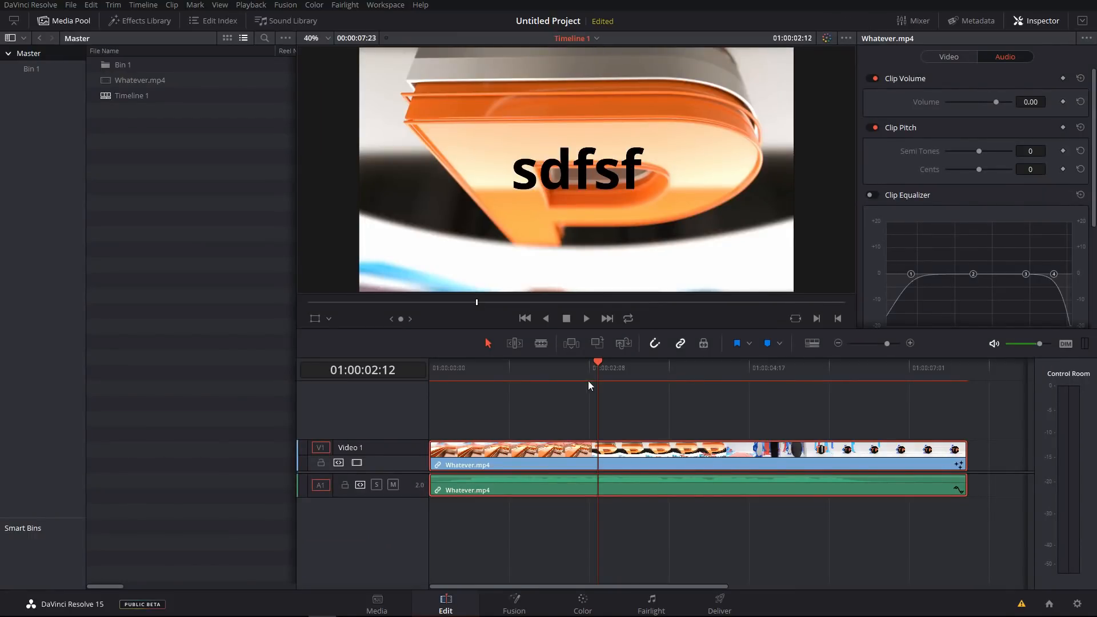
pyautogui.click(514, 599)
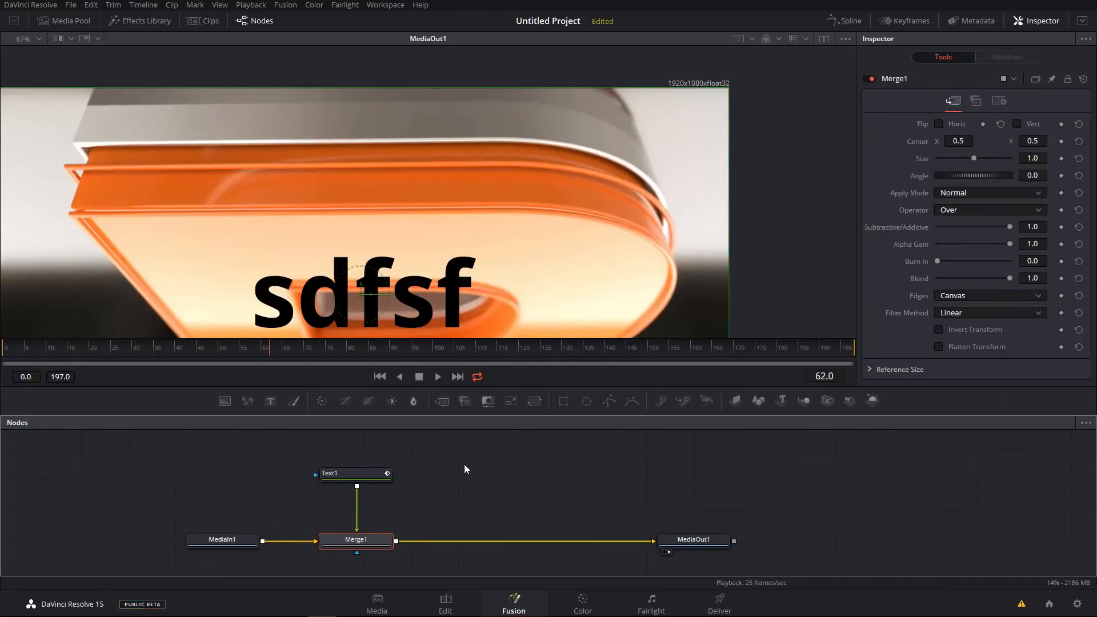
pyautogui.moveTo(507, 455); pyautogui.dragTo(503, 451)
pyautogui.click(575, 460)
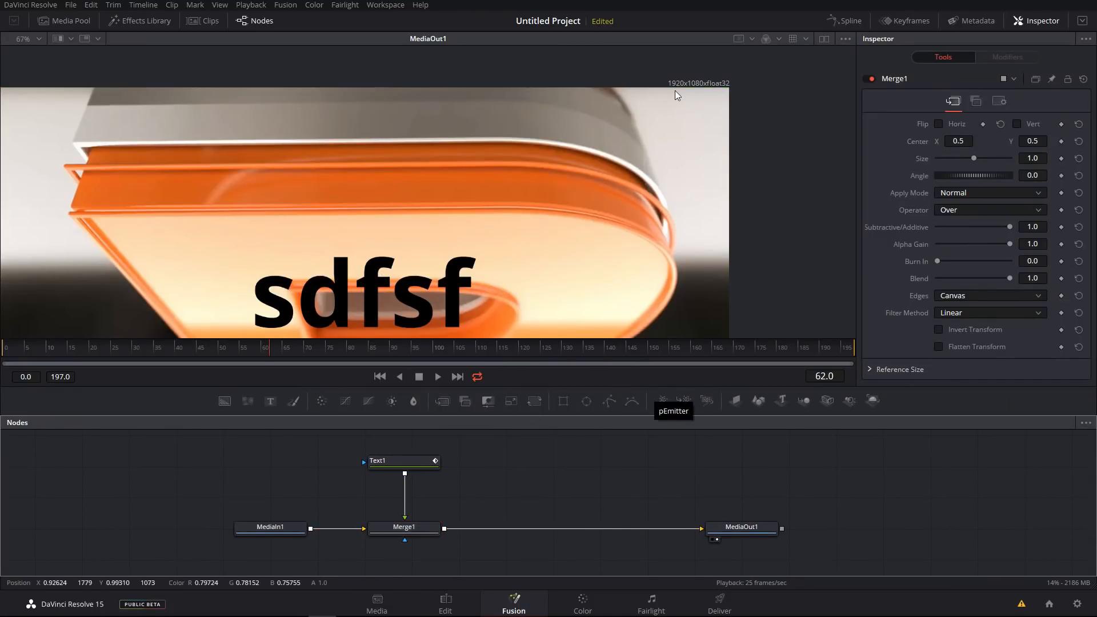
pyautogui.moveTo(691, 123); pyautogui.dragTo(691, 120)
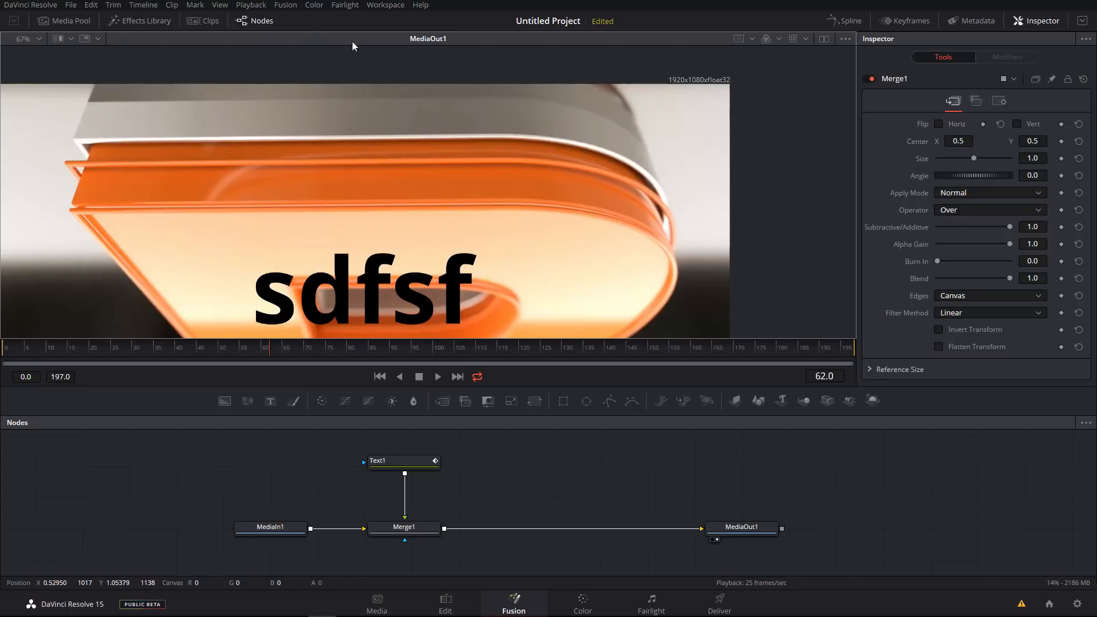
# Open Fusion Settings and review the Frame Format color depth options, then cancel without changes.
pyautogui.click(285, 5)
pyautogui.click(313, 42)
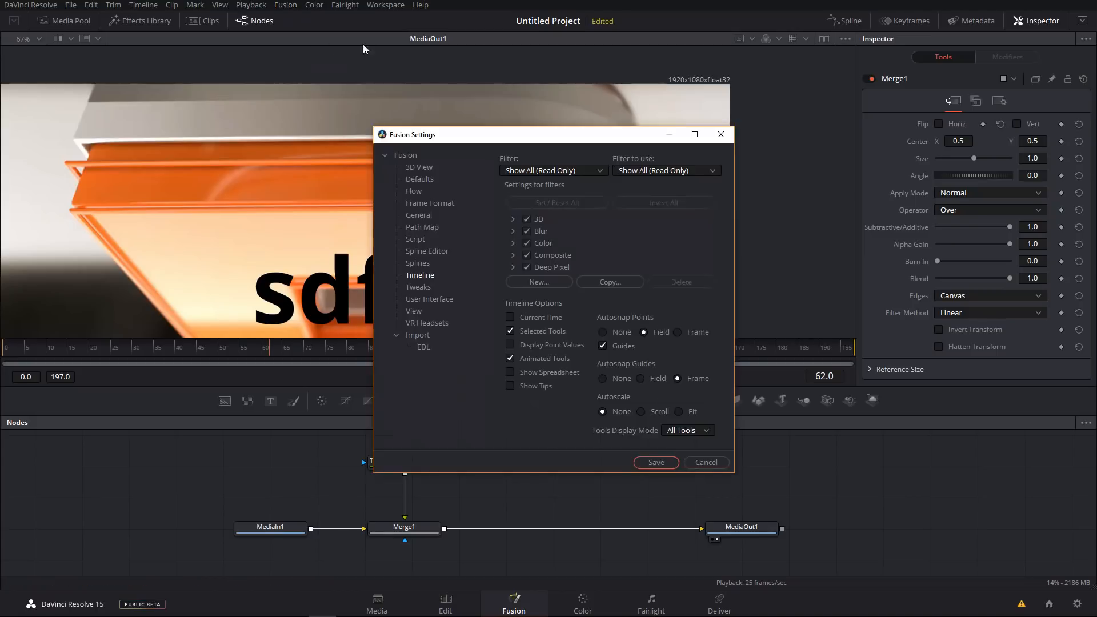
pyautogui.moveTo(490, 139); pyautogui.dragTo(522, 115)
pyautogui.click(463, 178)
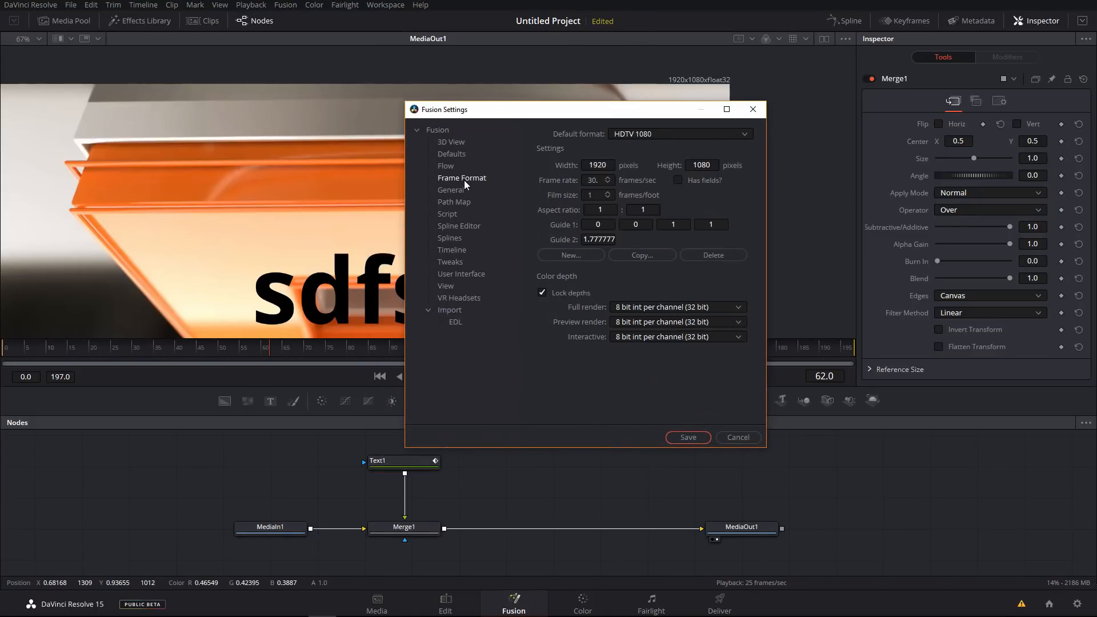
pyautogui.click(669, 308)
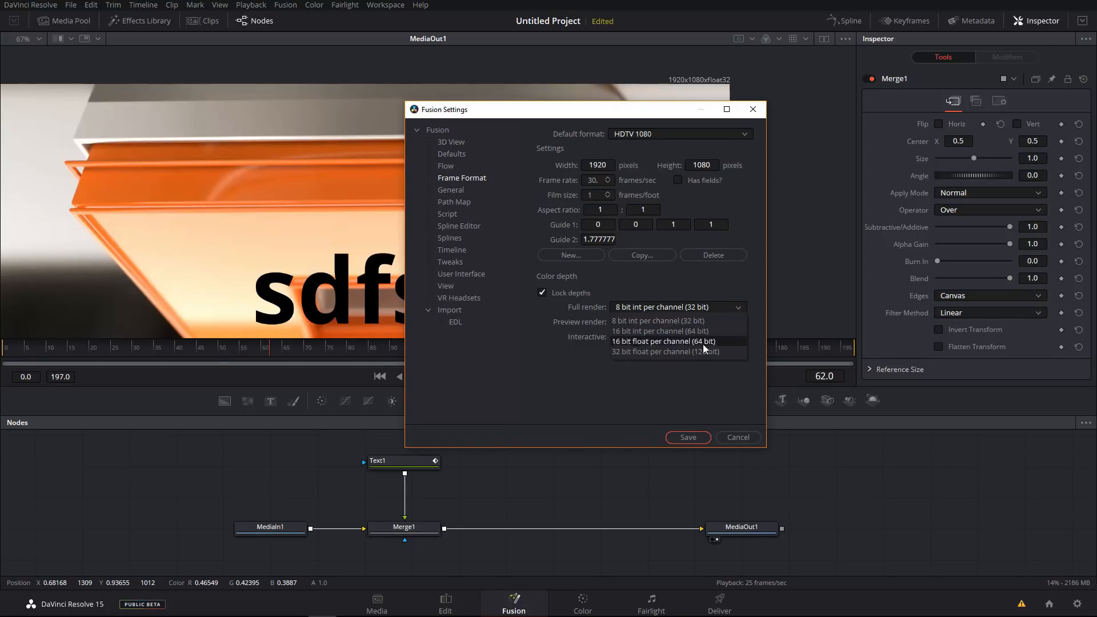
pyautogui.click(545, 368)
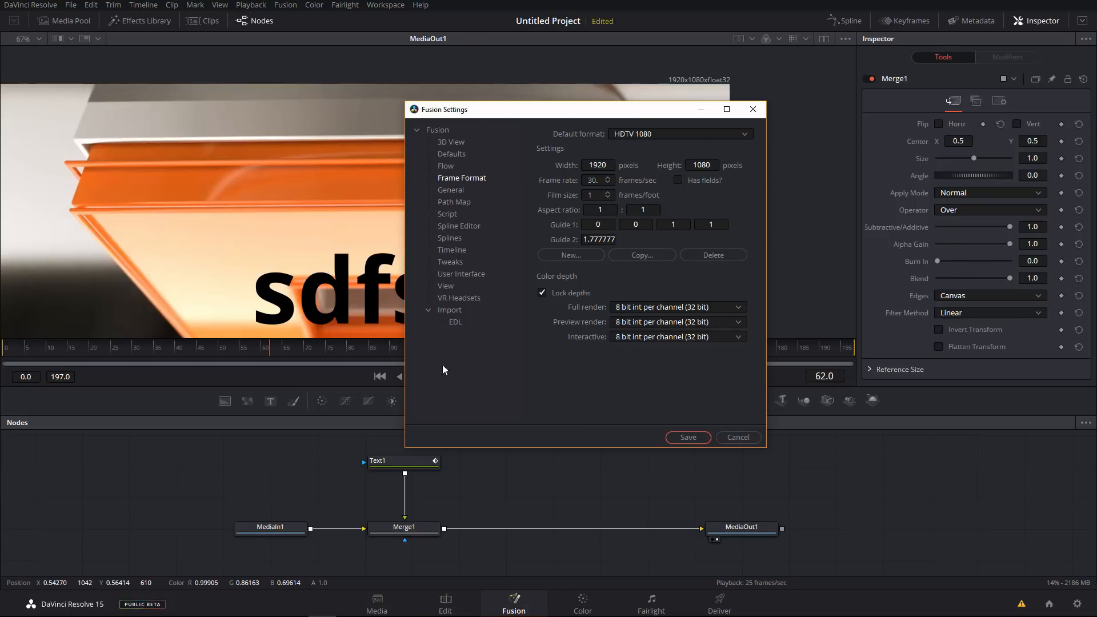
pyautogui.click(737, 437)
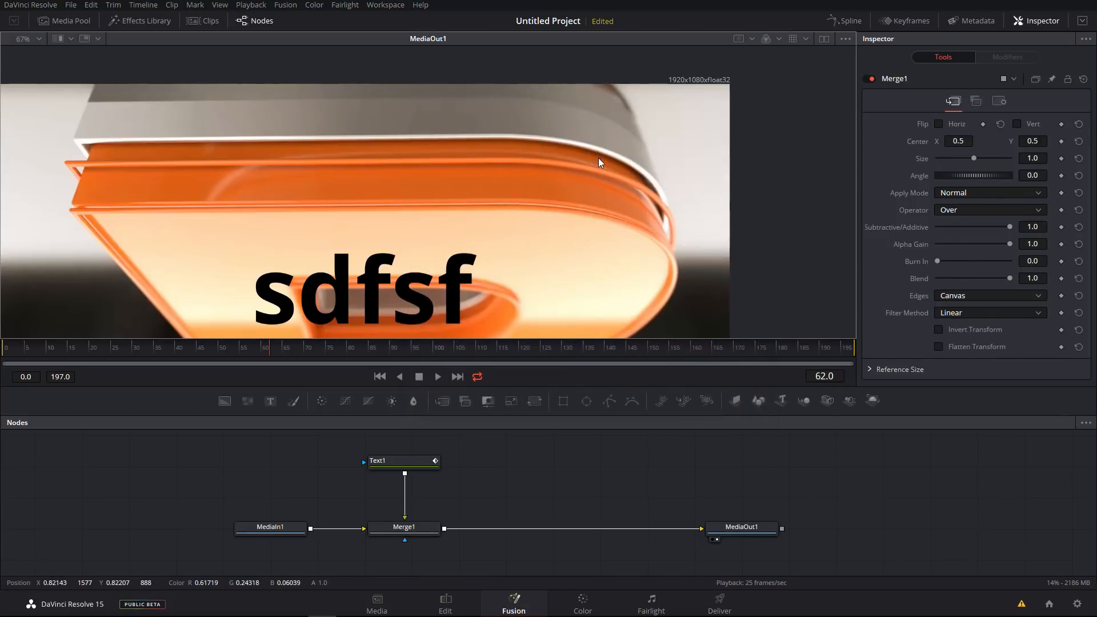
# Zoom the viewer out to show the whole frame.
pyautogui.scroll(-3, 599, 157)
pyautogui.moveTo(547, 183); pyautogui.dragTo(534, 159)
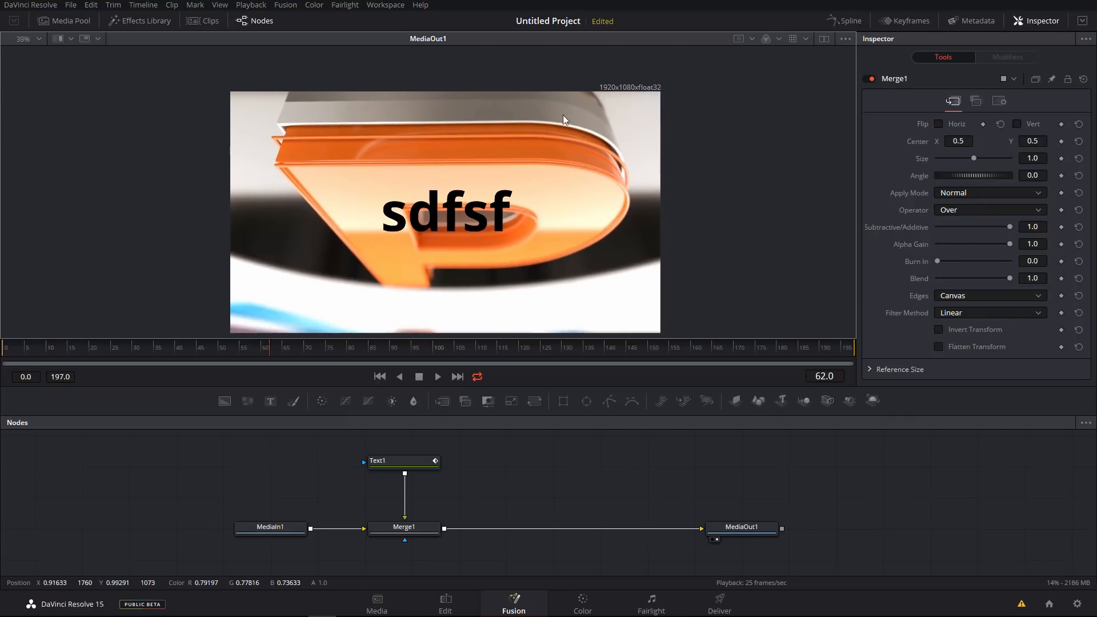